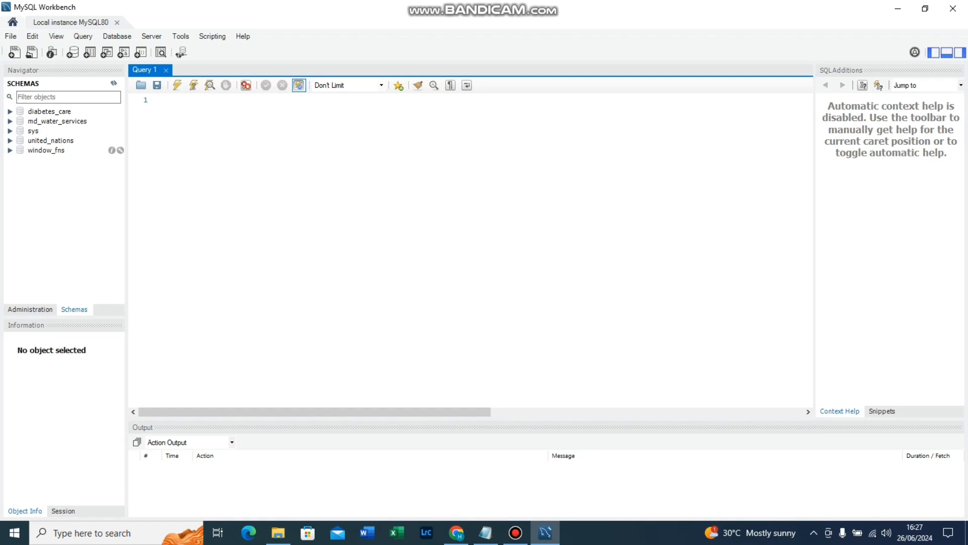
Look through the tables of the md_water_services schema and collapse it again.
{"action": "left_click", "coordinate": [10, 121]}
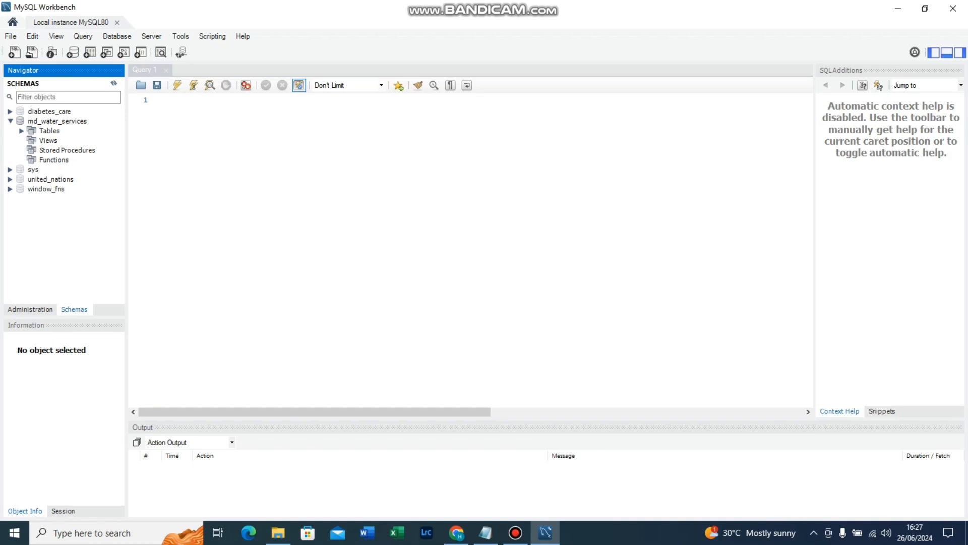
{"action": "left_click", "coordinate": [22, 130]}
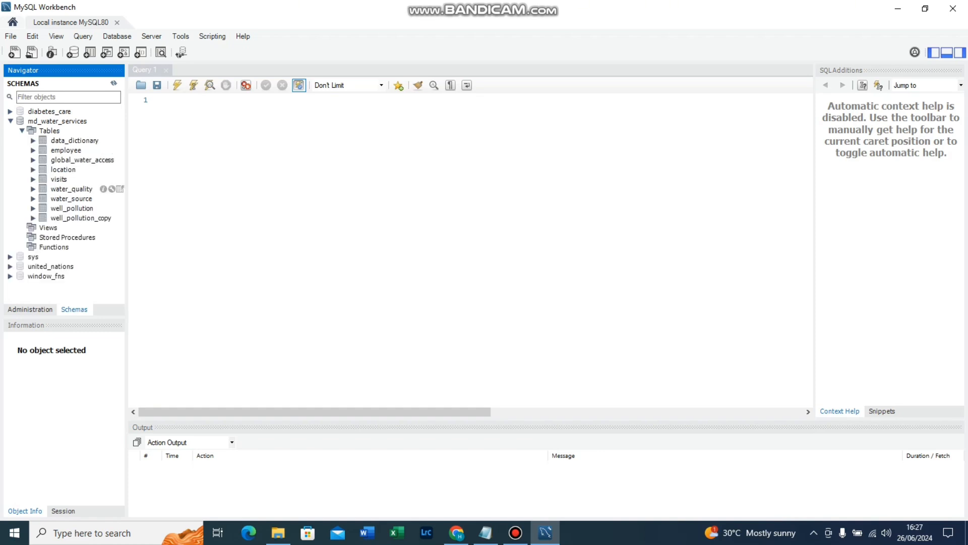
{"action": "left_click", "coordinate": [22, 131]}
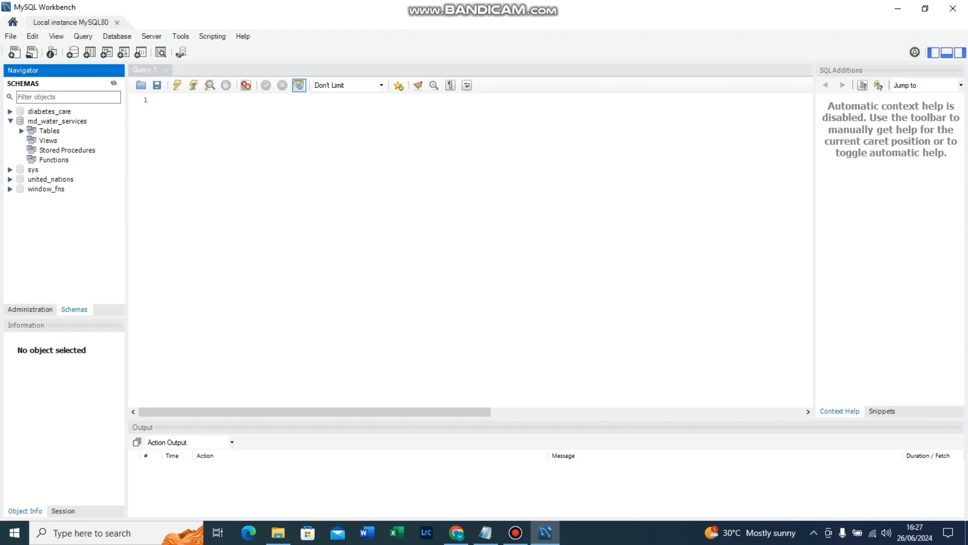
{"action": "left_click", "coordinate": [10, 121]}
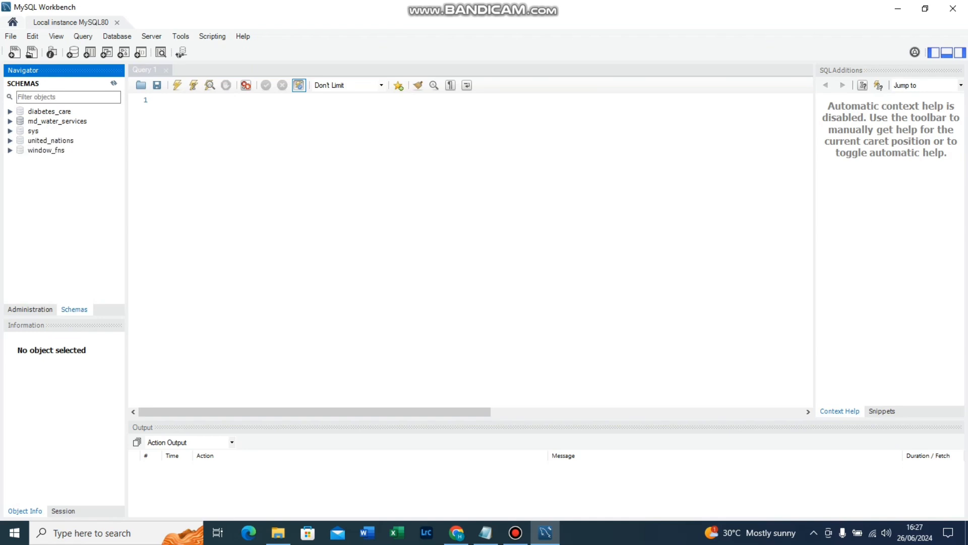
Start a new schema and name it light_hospital.
{"action": "right_click", "coordinate": [51, 181]}
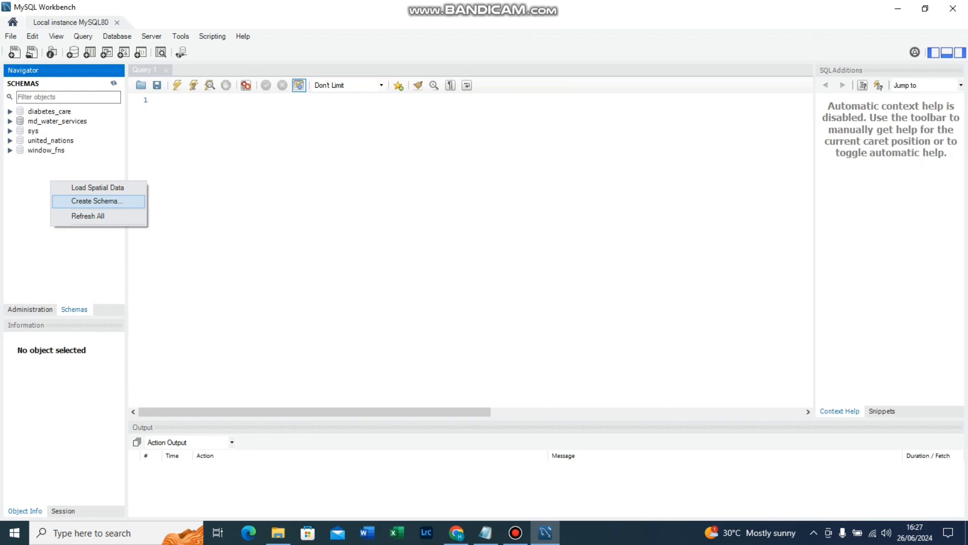
{"action": "left_click", "coordinate": [97, 200]}
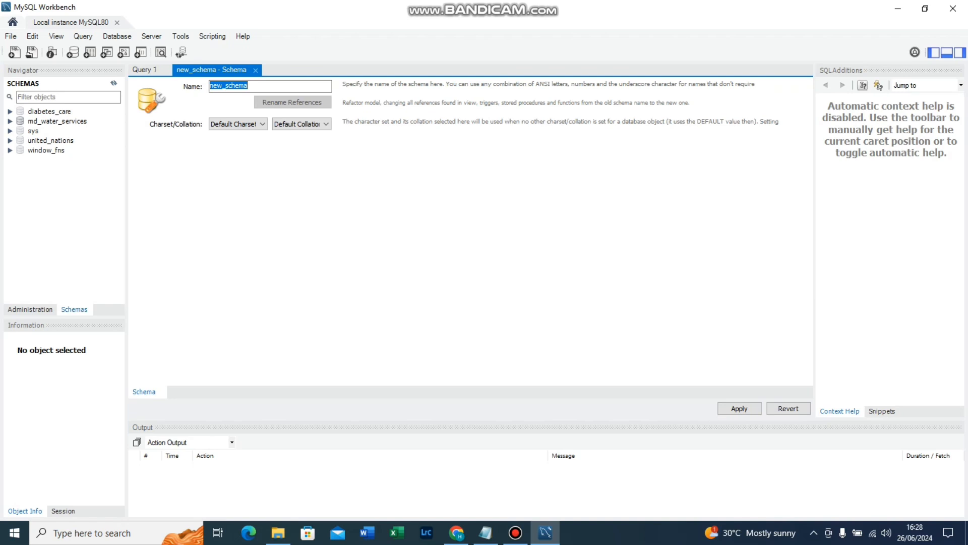
{"action": "key", "text": "BackSpace"}
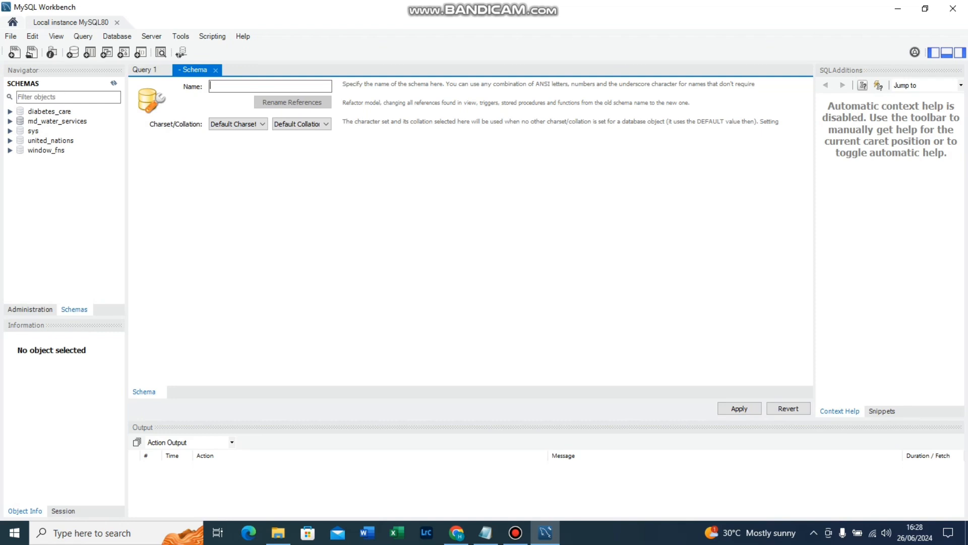
{"action": "type", "text": "L"}
{"action": "type", "text": "i"}
{"action": "type", "text": "b"}
{"action": "key", "text": "BackSpace"}
{"action": "key", "text": "BackSpace"}
{"action": "key", "text": "BackSpace"}
{"action": "type", "text": "light_hosi"}
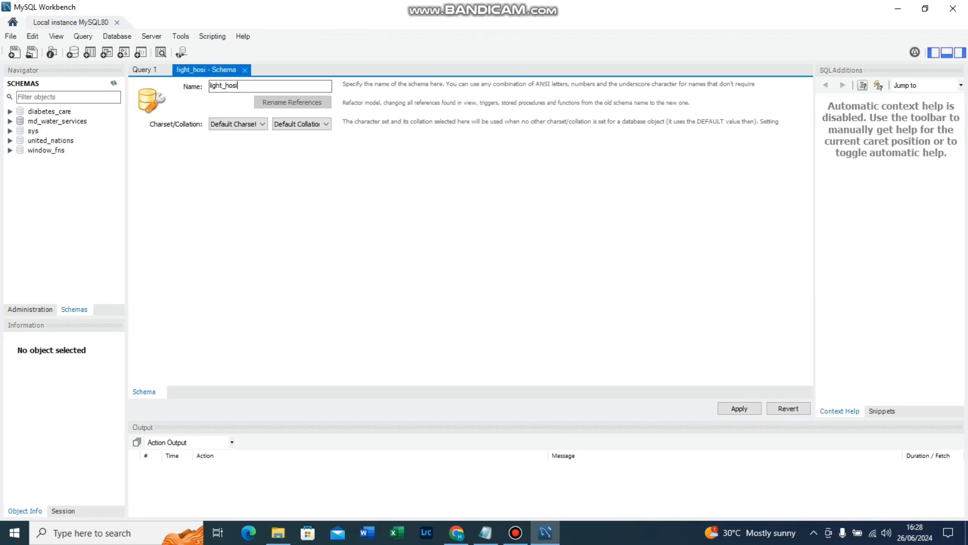
{"action": "key", "text": "BackSpace"}
{"action": "type", "text": "pital"}
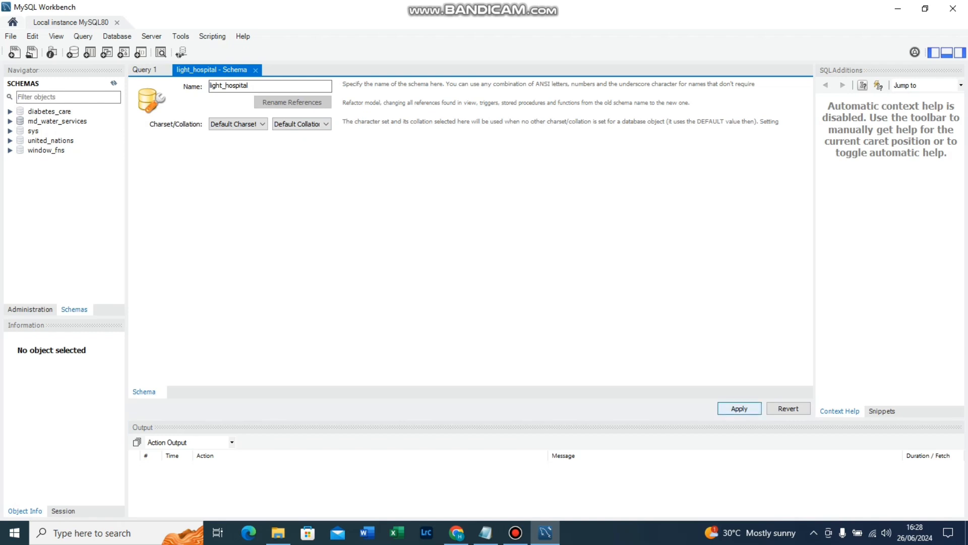
Apply the light_hospital schema creation script to the database and finish the wizard.
{"action": "left_click", "coordinate": [739, 408]}
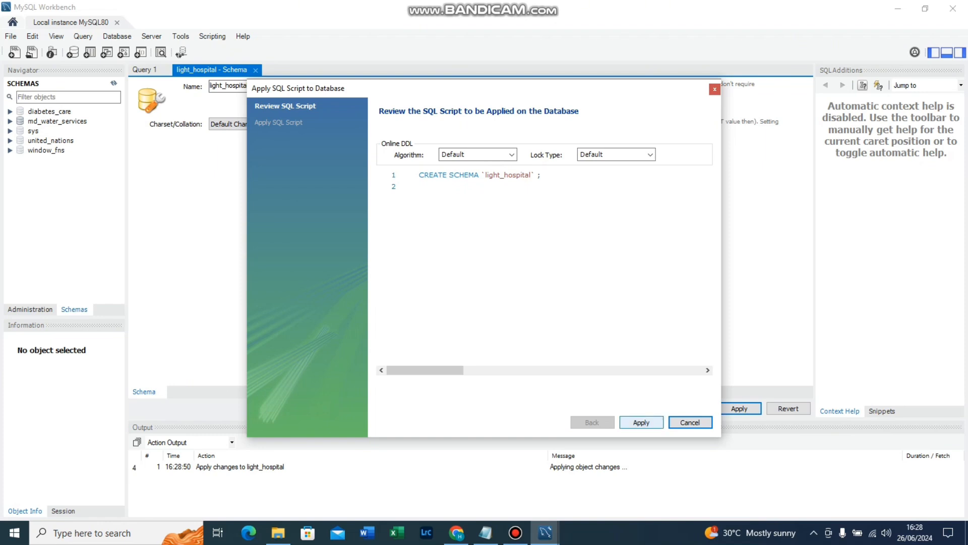
{"action": "left_click", "coordinate": [641, 422]}
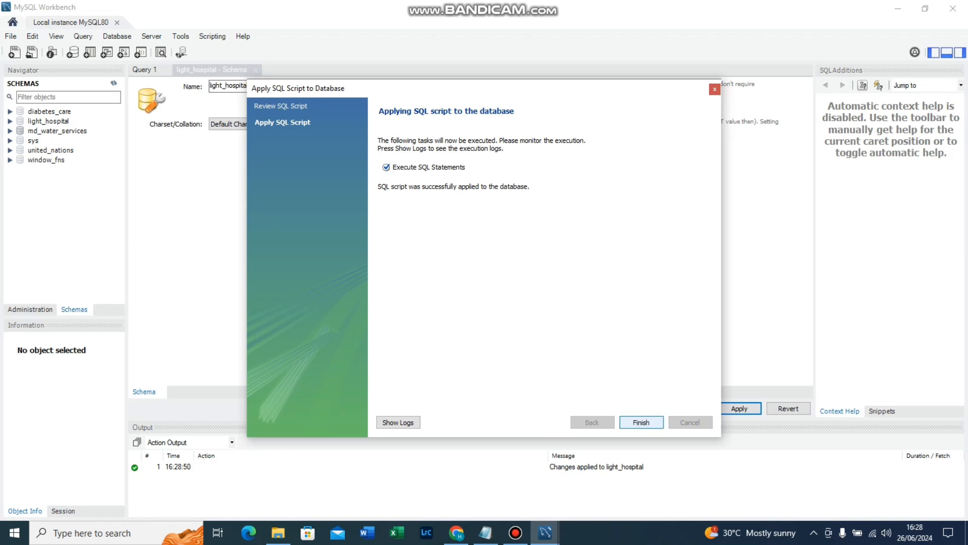
{"action": "left_click", "coordinate": [641, 422]}
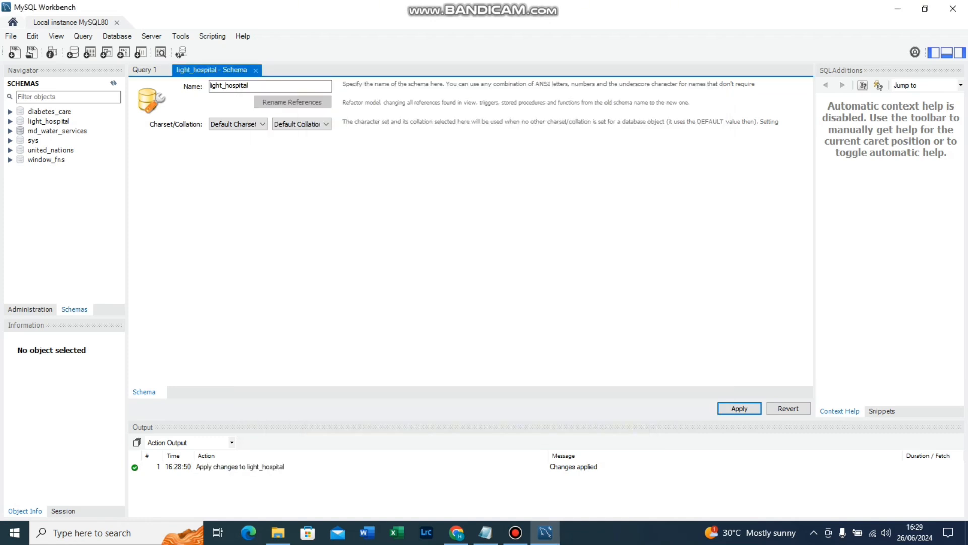
Close the light_hospital schema editor and refresh the schema list.
{"action": "left_click", "coordinate": [145, 70]}
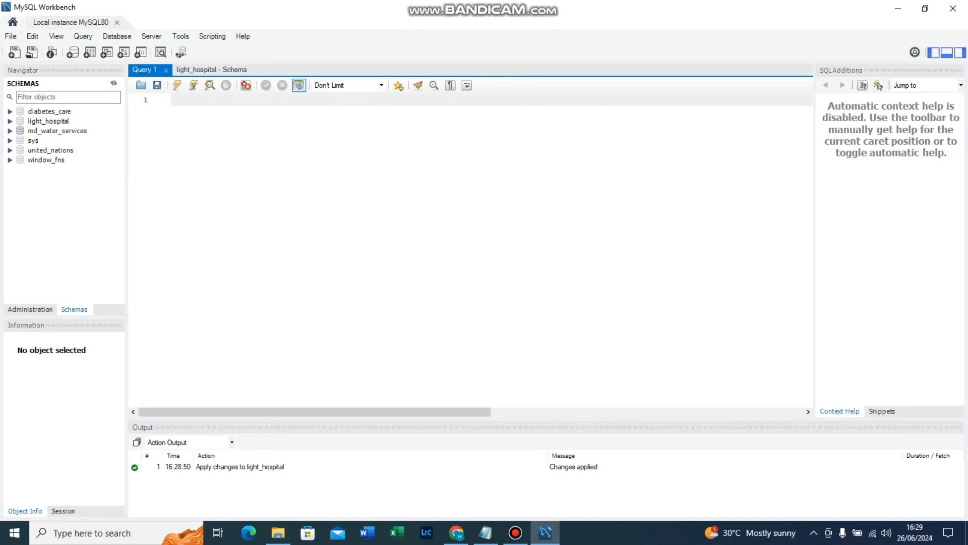
{"action": "left_click", "coordinate": [212, 70]}
{"action": "left_click", "coordinate": [256, 71]}
{"action": "left_click", "coordinate": [114, 83]}
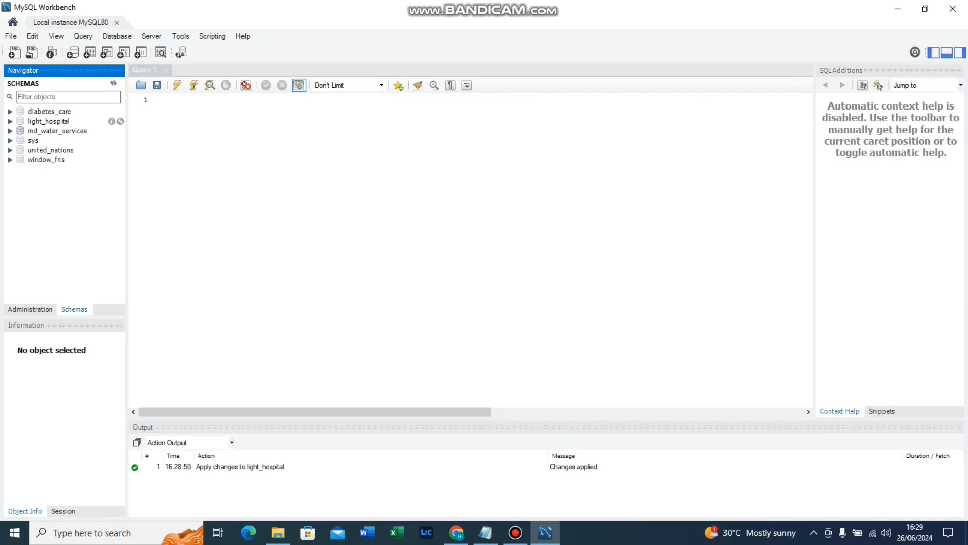
{"action": "left_click", "coordinate": [10, 121]}
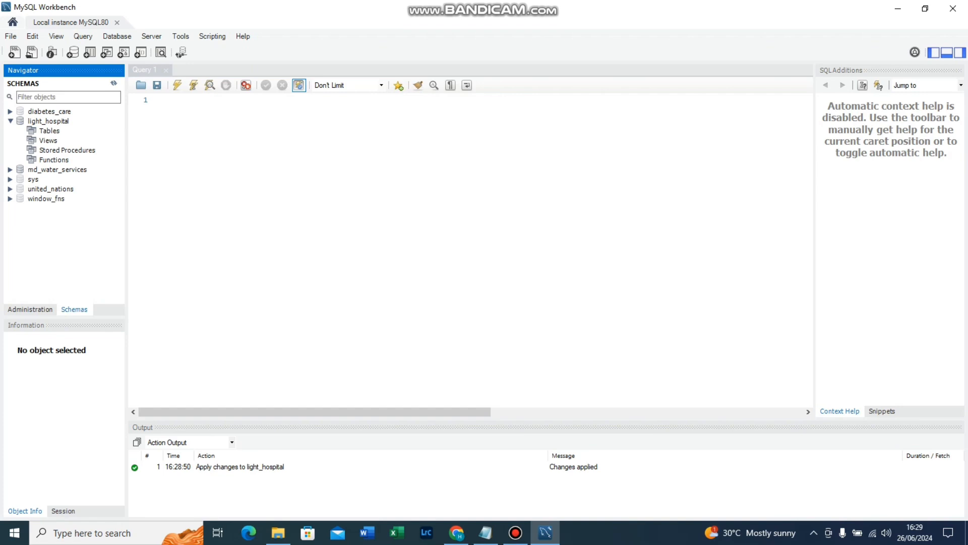
{"action": "right_click", "coordinate": [56, 131]}
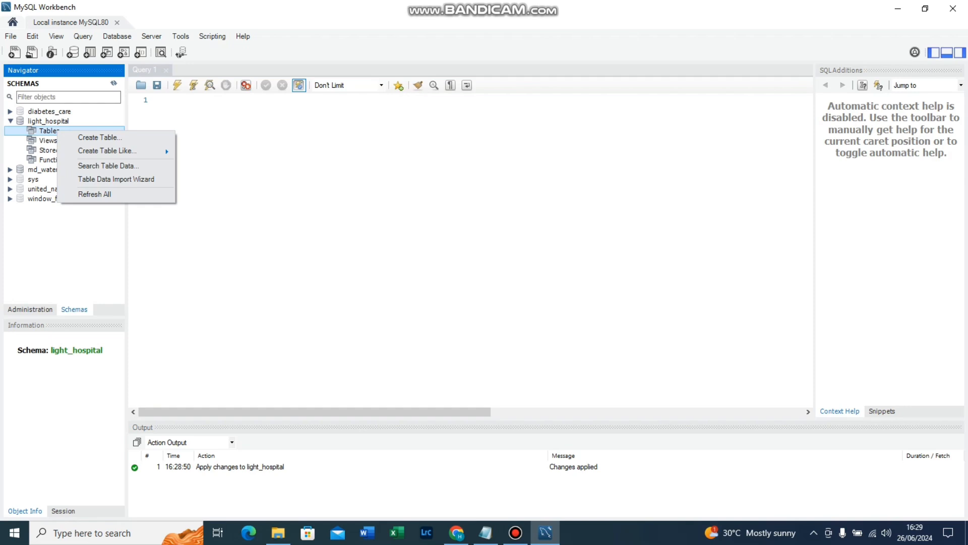
{"action": "left_click", "coordinate": [10, 121]}
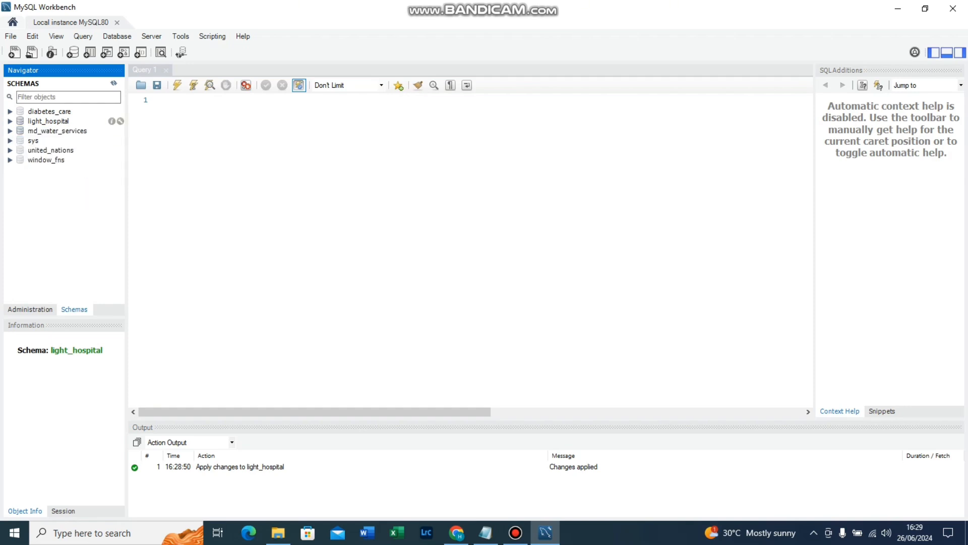
Start a new table in the light_hospital schema and name it patients.
{"action": "left_click", "coordinate": [10, 121]}
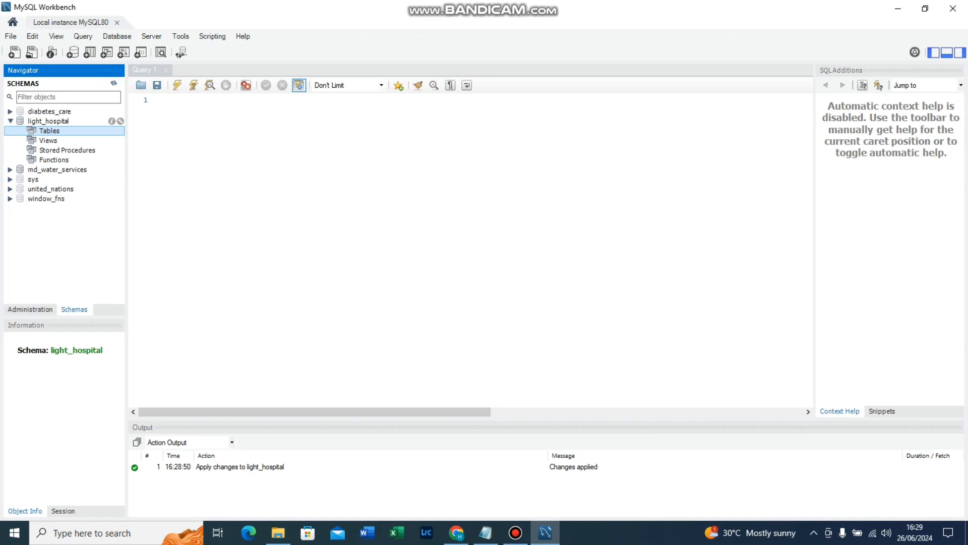
{"action": "right_click", "coordinate": [50, 130]}
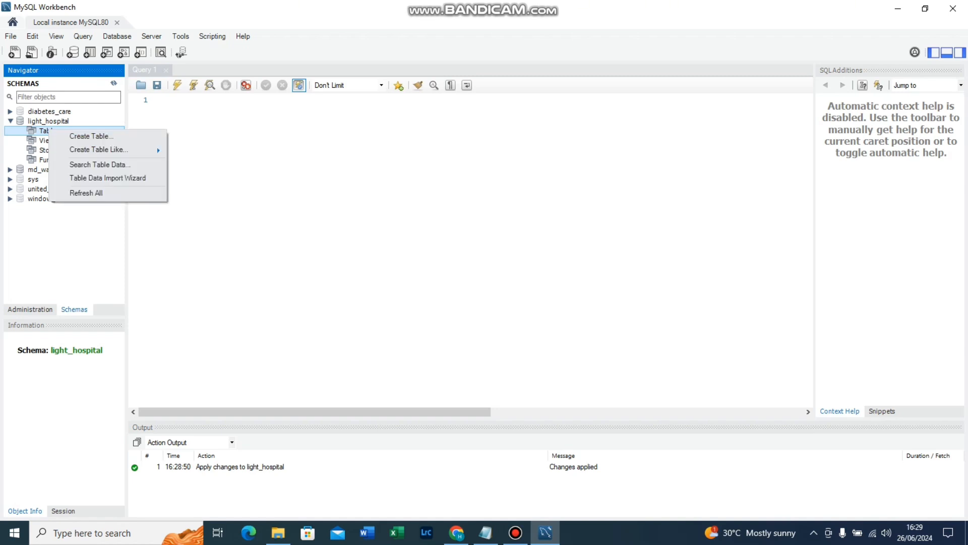
{"action": "left_click", "coordinate": [91, 136]}
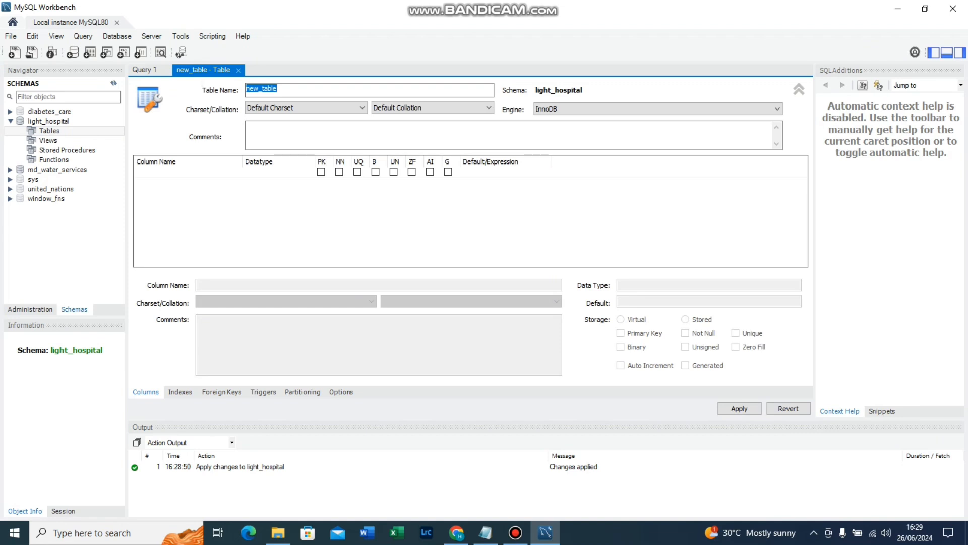
{"action": "left_click", "coordinate": [283, 89]}
{"action": "key", "text": "ctrl+a"}
{"action": "type", "text": "Pa"}
{"action": "key", "text": "BackSpace"}
{"action": "key", "text": "BackSpace"}
{"action": "type", "text": "patients"}
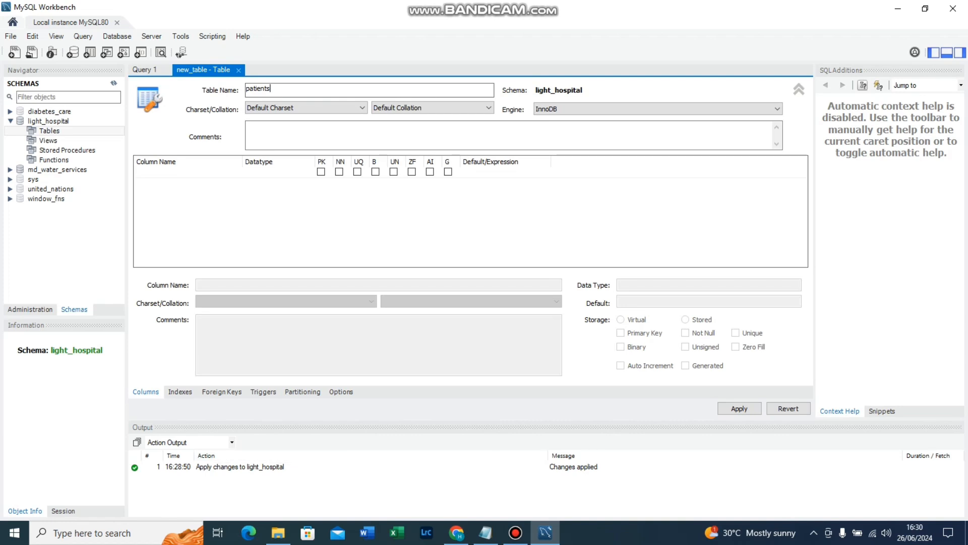
Check the planned column names in Notepad, return to MySQL Workbench and commit the patients table name.
{"action": "left_click", "coordinate": [486, 532]}
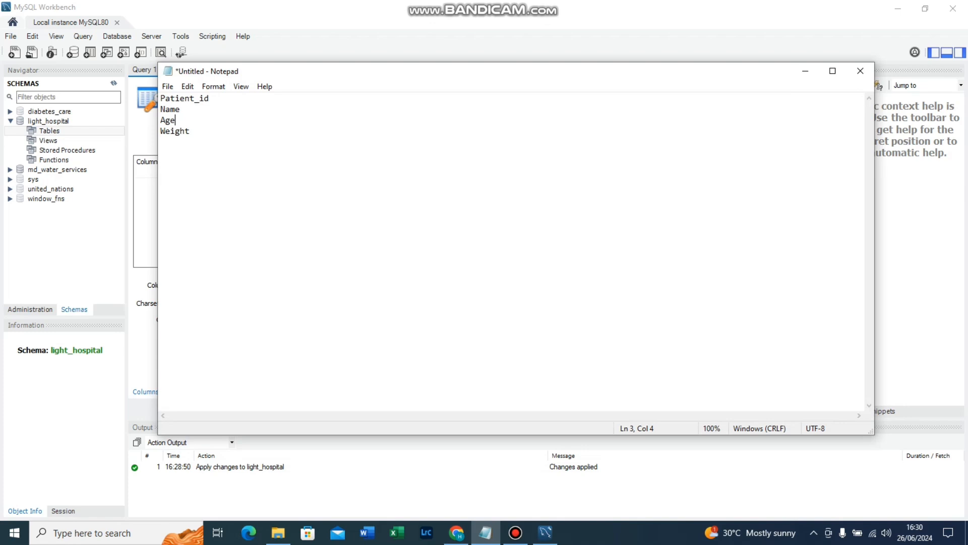
{"action": "left_click", "coordinate": [805, 70]}
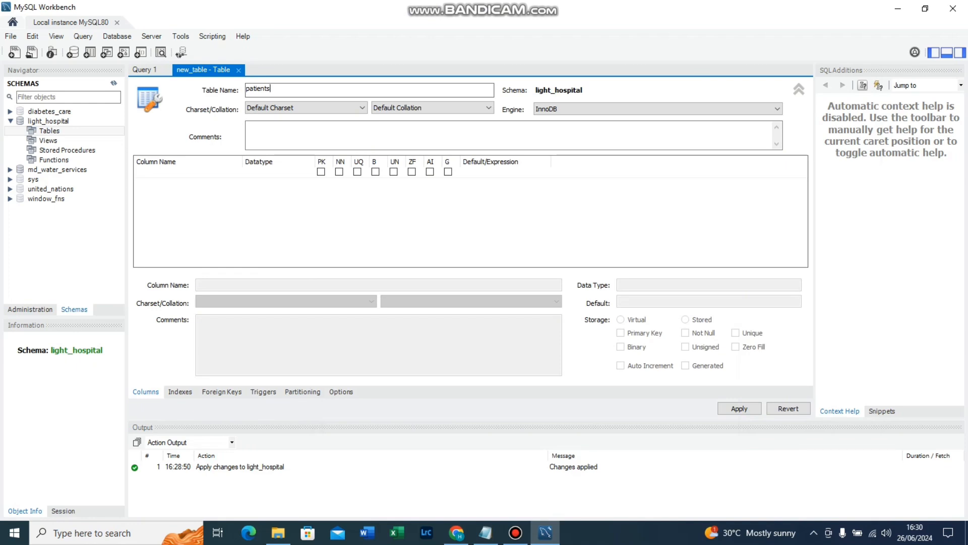
{"action": "key", "text": "Return"}
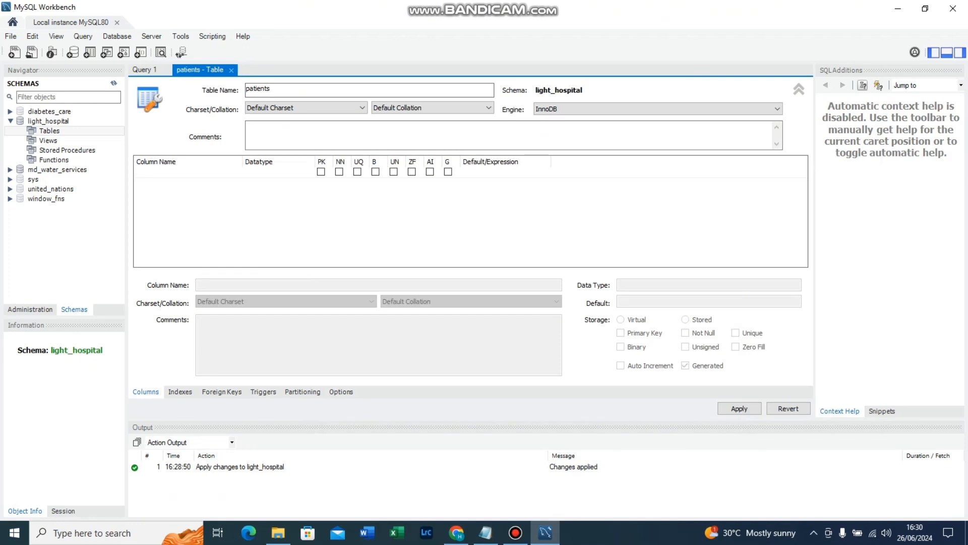
Add an INT column named Patient_id as the primary key, with not null and auto increment enabled.
{"action": "double_click", "coordinate": [191, 173]}
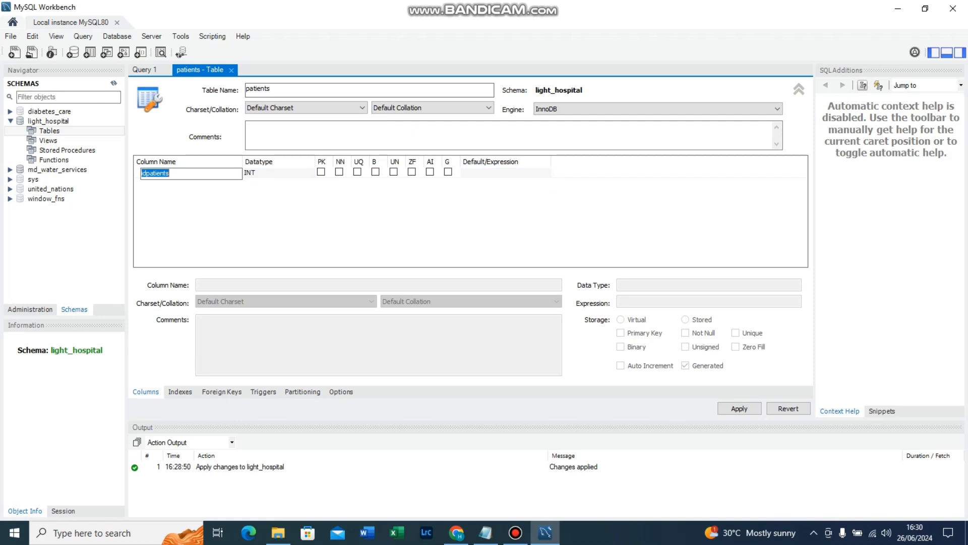
{"action": "key", "text": "BackSpace"}
{"action": "type", "text": "Patient_id"}
{"action": "left_click", "coordinate": [321, 171]}
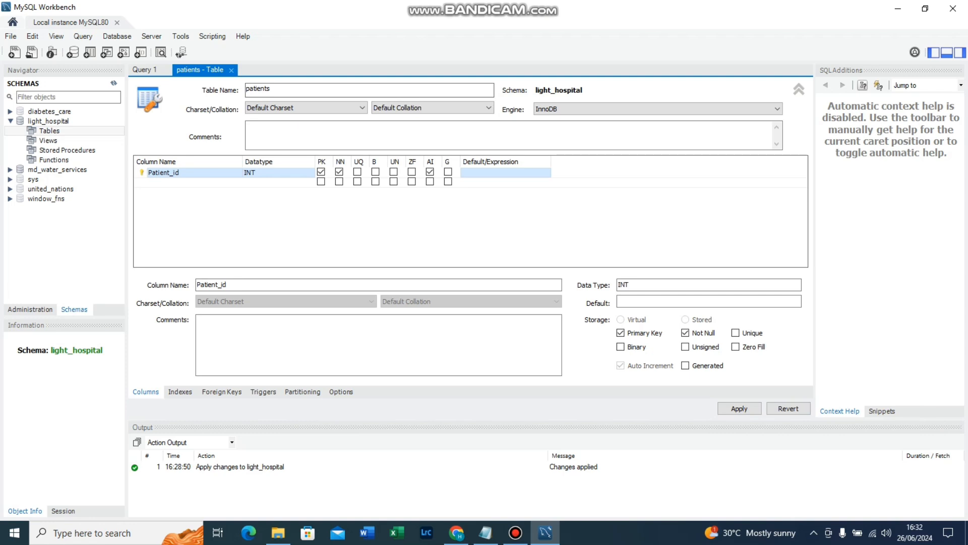
Check the column list in Notepad and add a second column called Name to the patients table.
{"action": "left_click", "coordinate": [485, 533]}
{"action": "left_click", "coordinate": [485, 533]}
{"action": "double_click", "coordinate": [171, 182]}
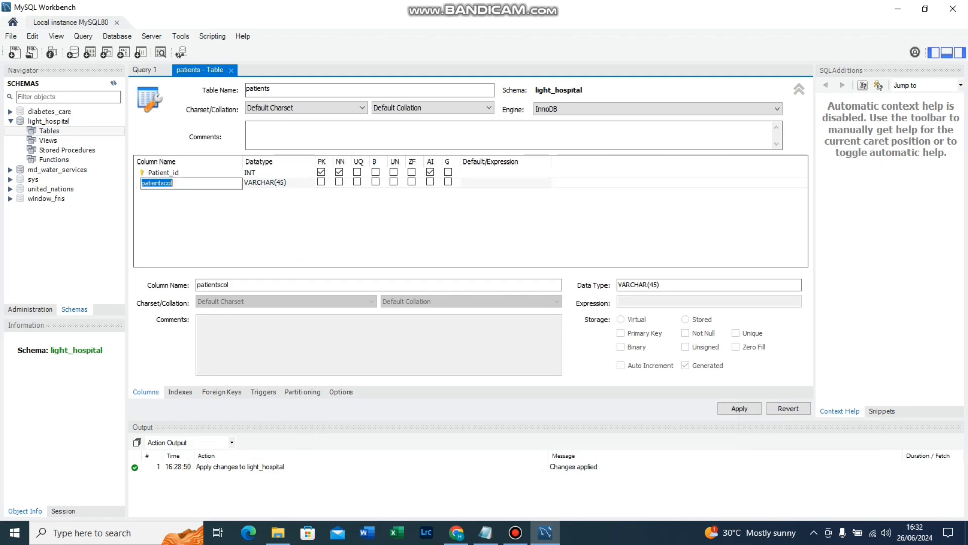
{"action": "type", "text": "Name"}
{"action": "key", "text": "Return"}
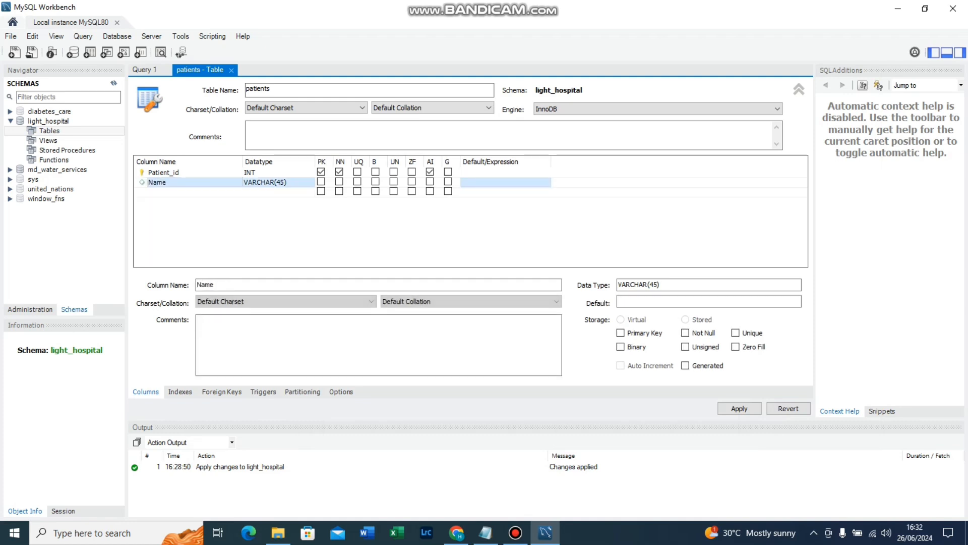
Set the datatype of the Name column to VARCHAR(60).
{"action": "key", "text": "Tab"}
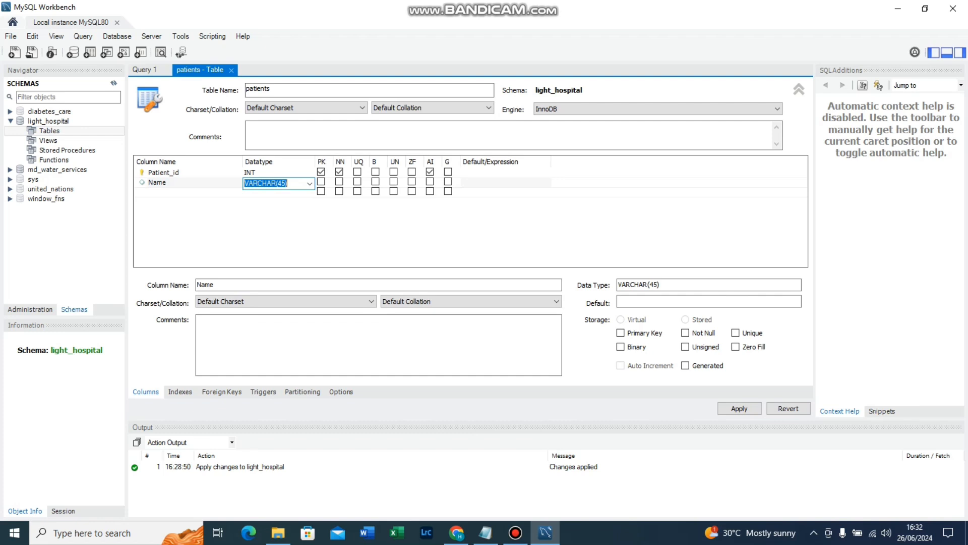
{"action": "left_click", "coordinate": [282, 183]}
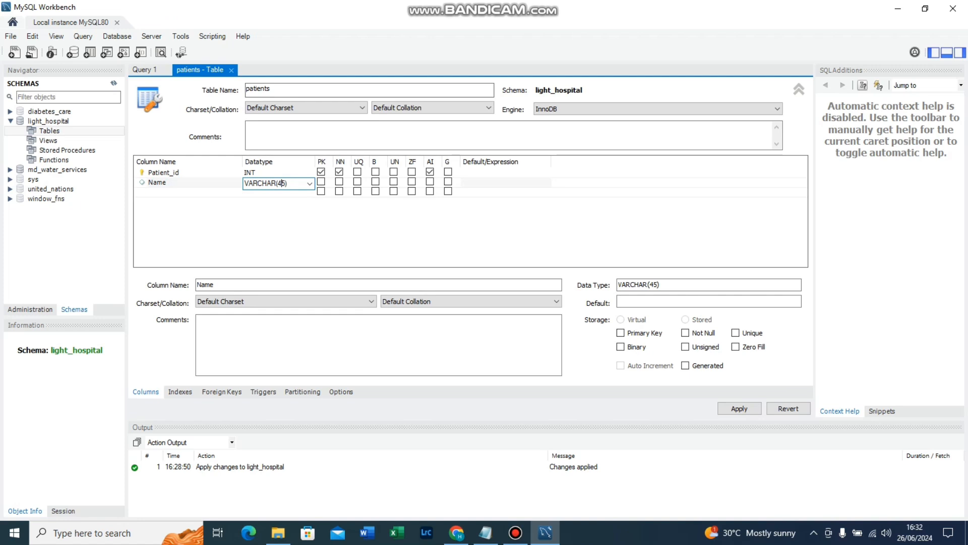
{"action": "key", "text": "BackSpace"}
{"action": "key", "text": "BackSpace"}
{"action": "type", "text": "60"}
{"action": "key", "text": "Return"}
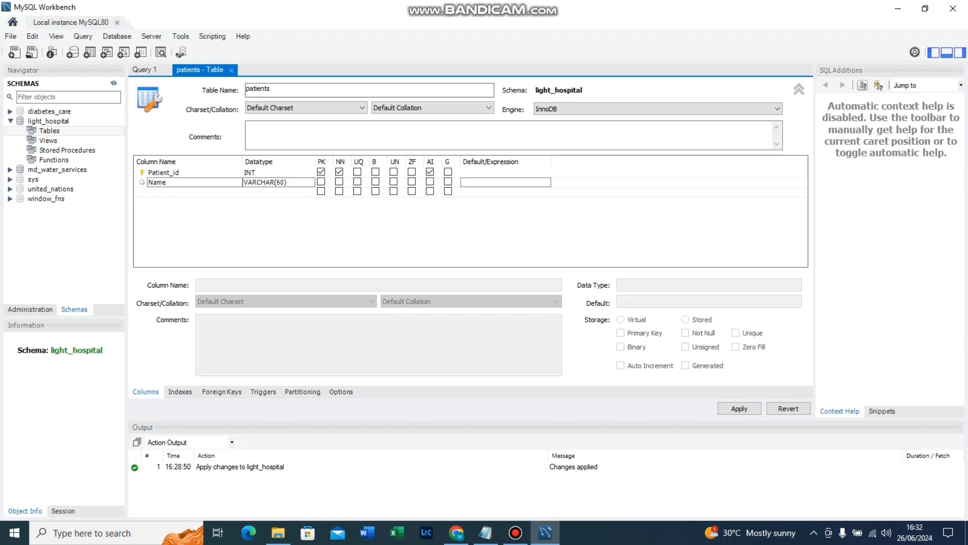
Check the planned column list in Notepad and add a third column called Age with the INT datatype.
{"action": "key", "text": "alt+Tab"}
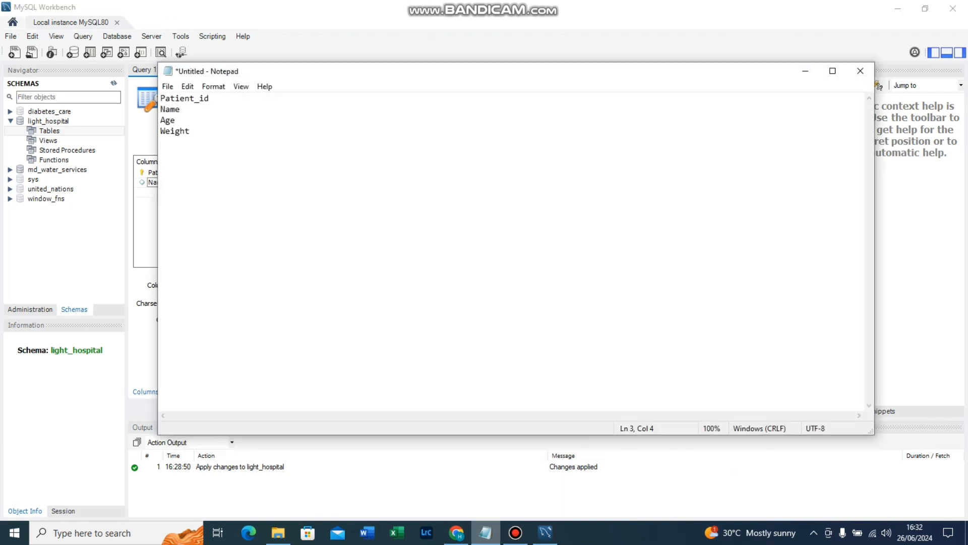
{"action": "key", "text": "alt+Tab"}
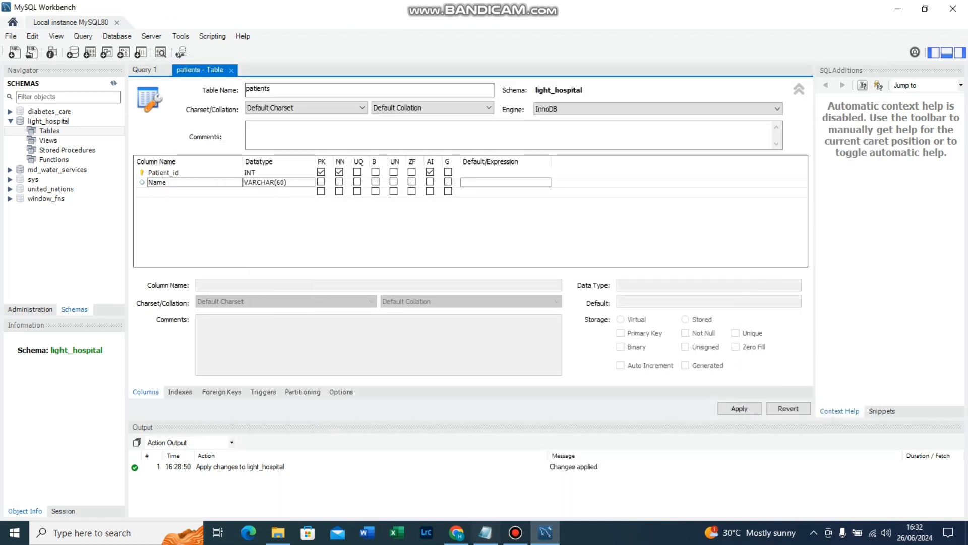
{"action": "left_click", "coordinate": [191, 192]}
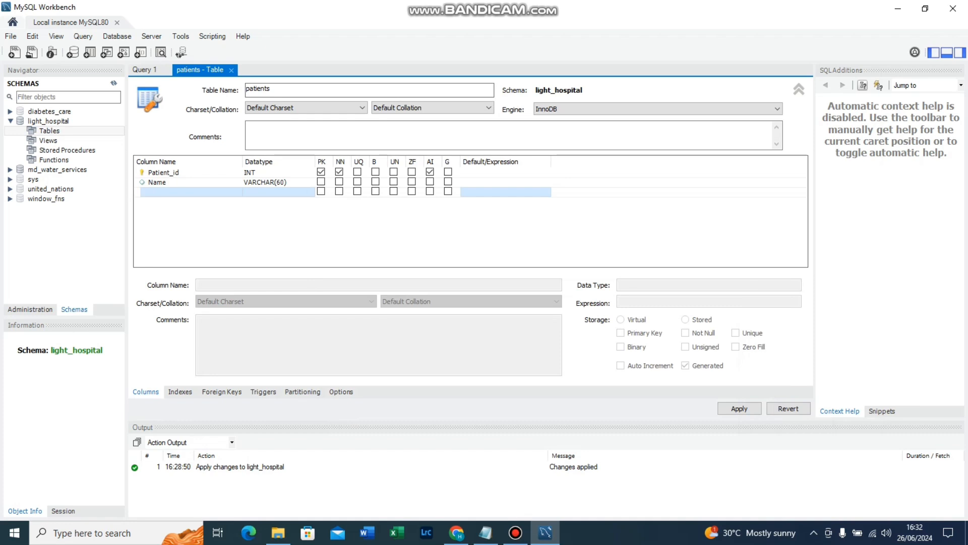
{"action": "double_click", "coordinate": [190, 192]}
{"action": "type", "text": "Age"}
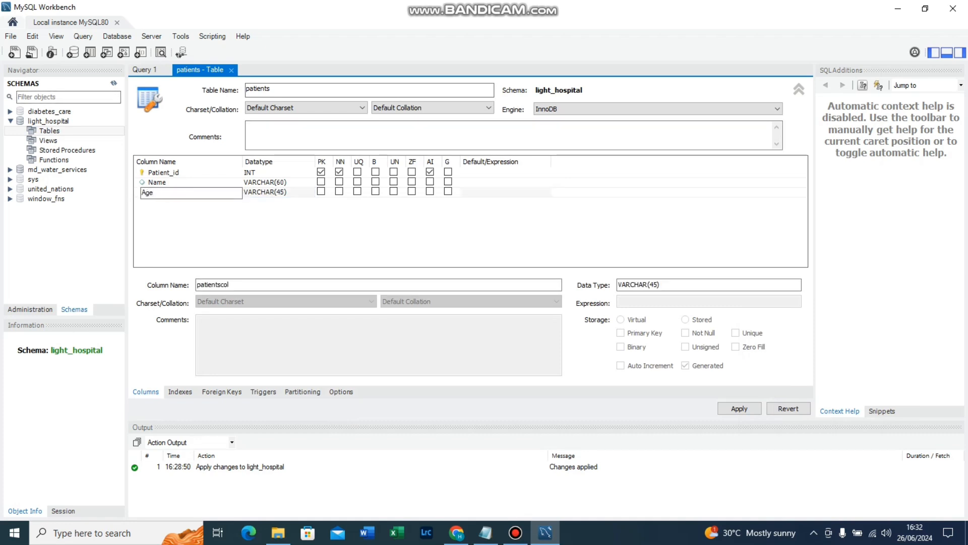
{"action": "key", "text": "Tab"}
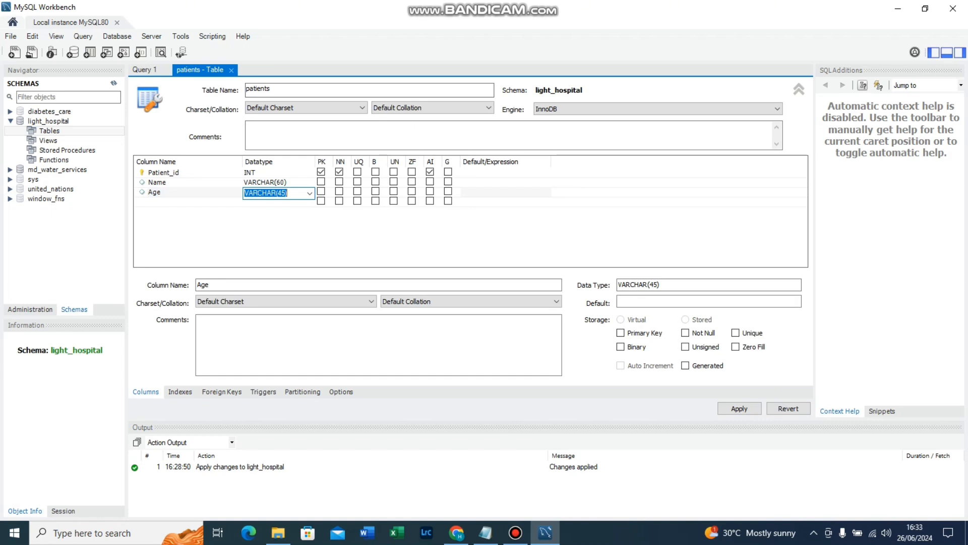
{"action": "left_click", "coordinate": [309, 193]}
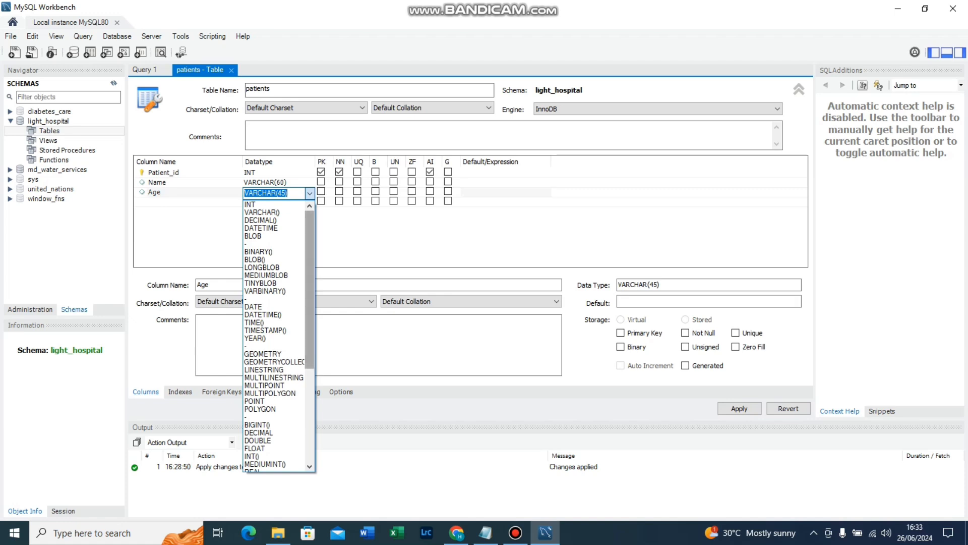
{"action": "left_click", "coordinate": [267, 204]}
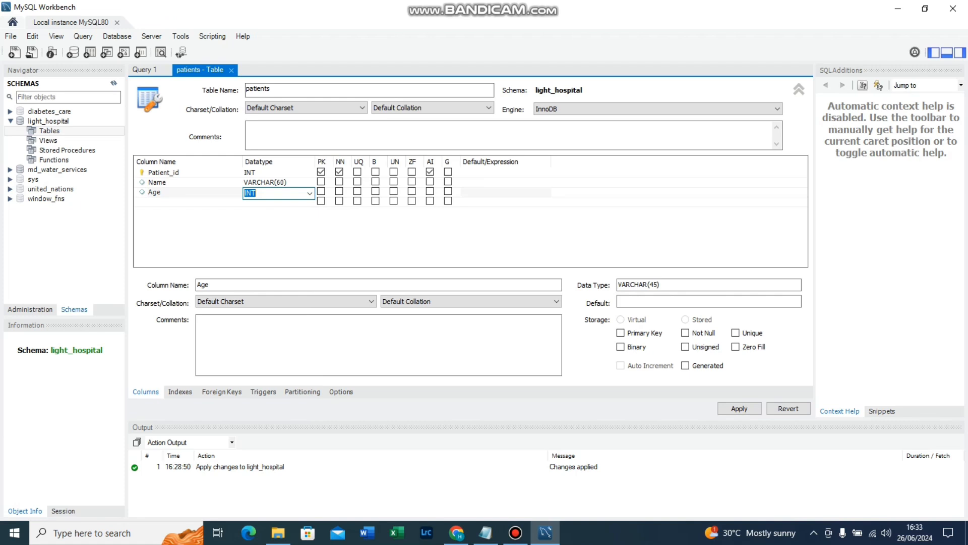
Check the column list in Notepad again, commit the Age datatype and add a fourth column called Weight.
{"action": "key", "text": "alt+Tab"}
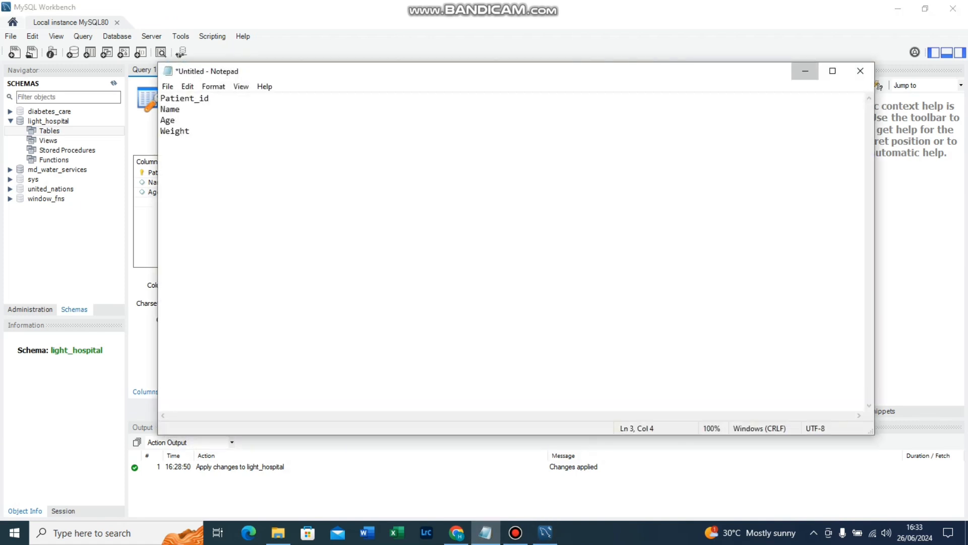
{"action": "left_click", "coordinate": [805, 70]}
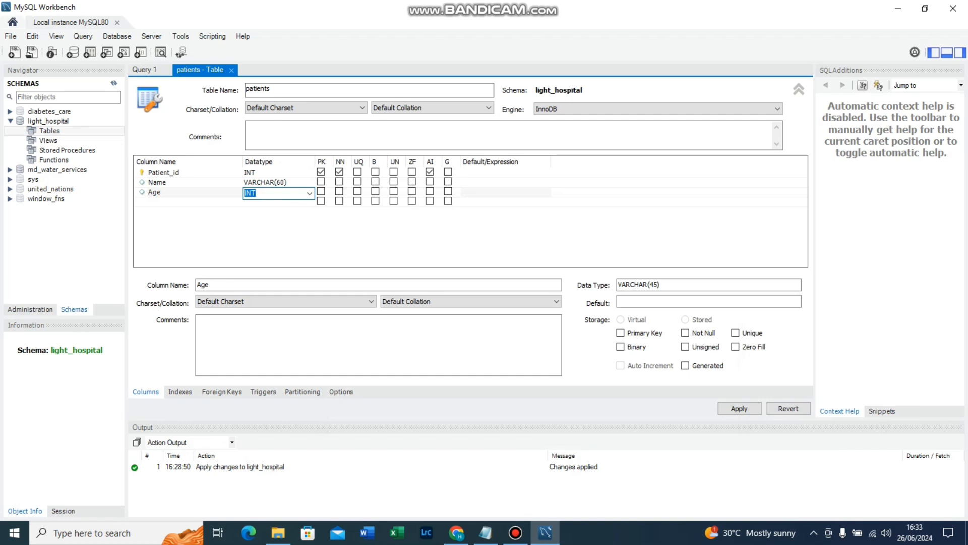
{"action": "key", "text": "Return"}
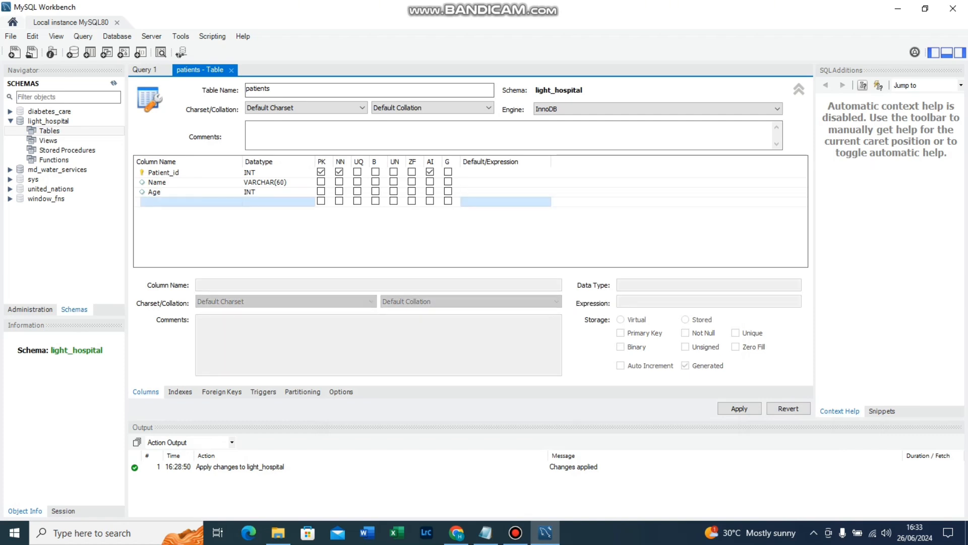
{"action": "double_click", "coordinate": [159, 201]}
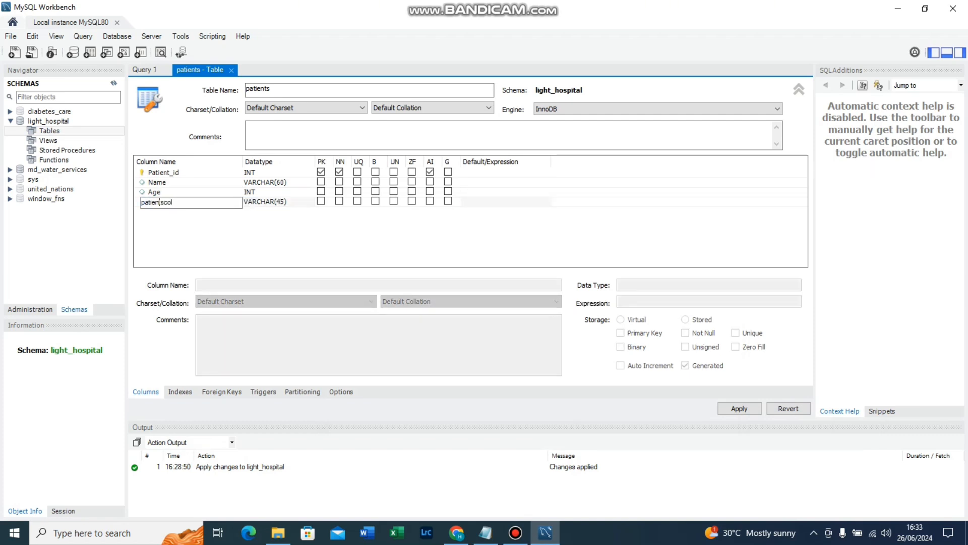
{"action": "key", "text": "ctrl+a"}
{"action": "key", "text": "BackSpace"}
{"action": "type", "text": "Weight"}
{"action": "key", "text": "Return"}
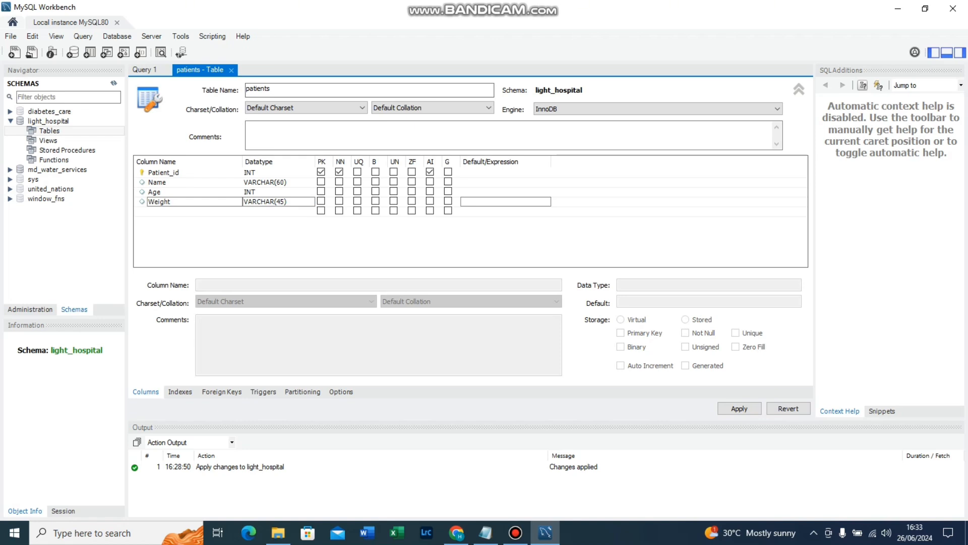
Set the datatype of the Weight column to DECIMAL(5,2).
{"action": "left_click", "coordinate": [265, 201]}
{"action": "left_click", "coordinate": [272, 202]}
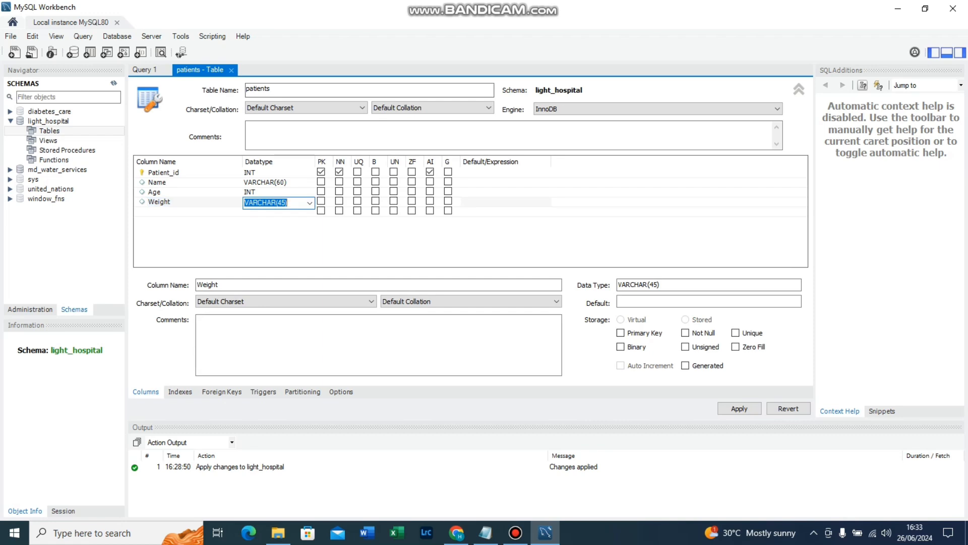
{"action": "left_click", "coordinate": [309, 202]}
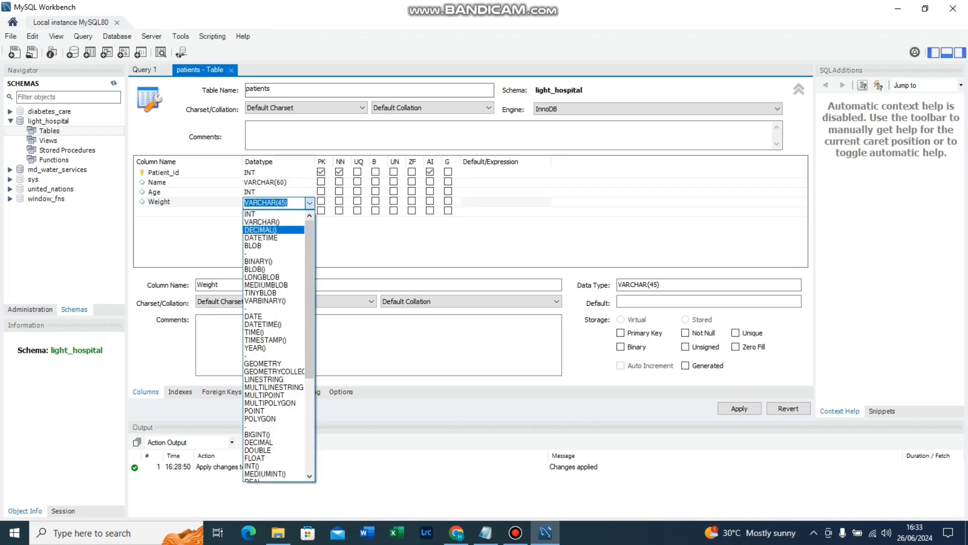
{"action": "left_click", "coordinate": [262, 230]}
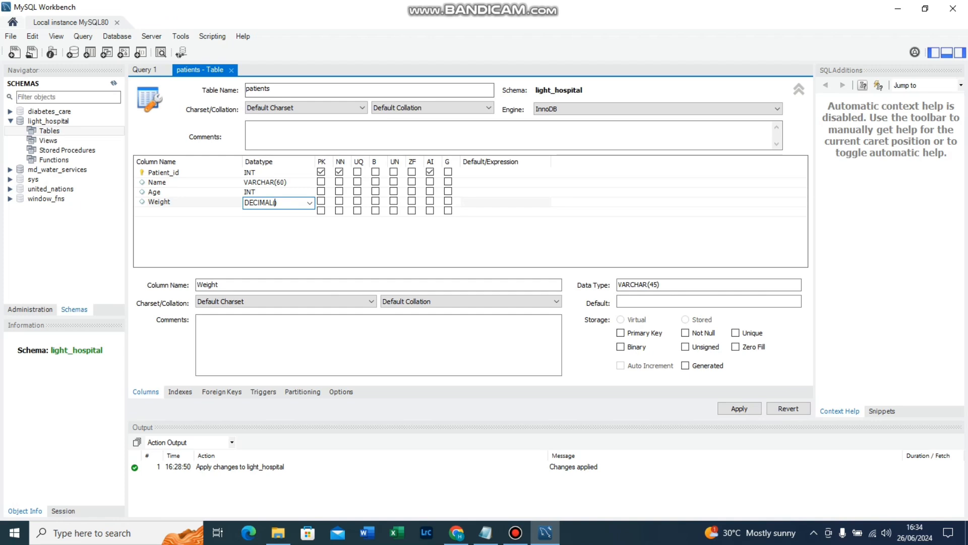
{"action": "type", "text": "5,2"}
{"action": "key", "text": "Return"}
{"action": "left_click", "coordinate": [287, 203]}
{"action": "key", "text": "Return"}
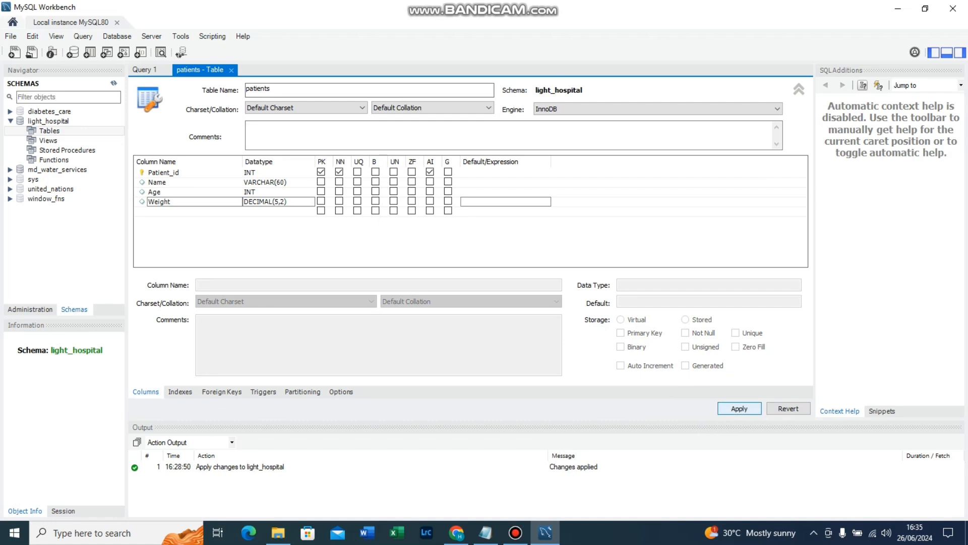
Apply the patients table definition to the database, running the generated CREATE TABLE script.
{"action": "left_click", "coordinate": [739, 408]}
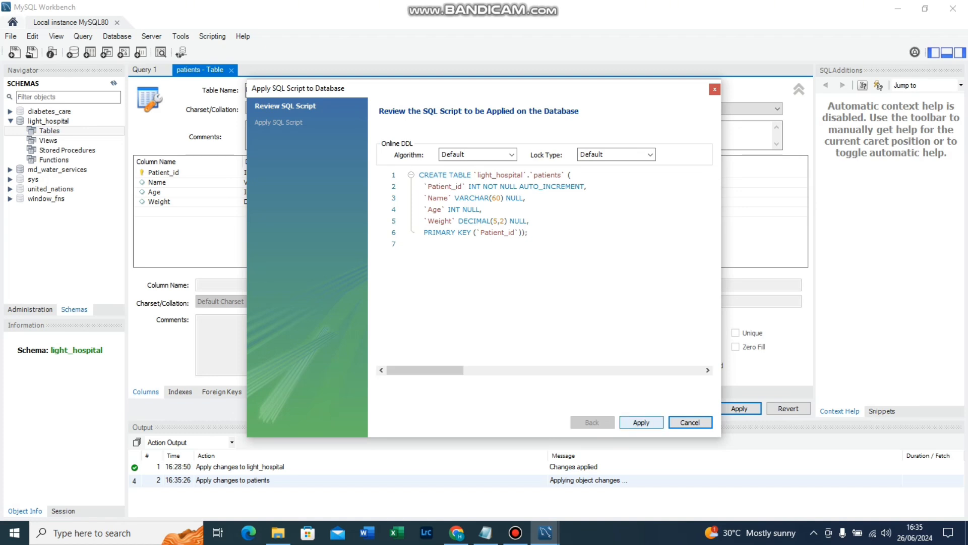
{"action": "left_click", "coordinate": [641, 422]}
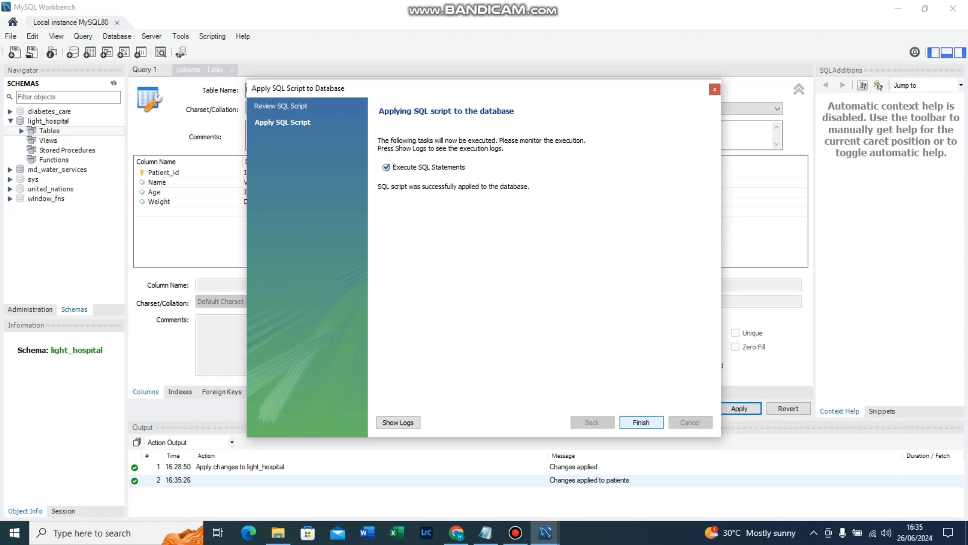
{"action": "left_click", "coordinate": [641, 422]}
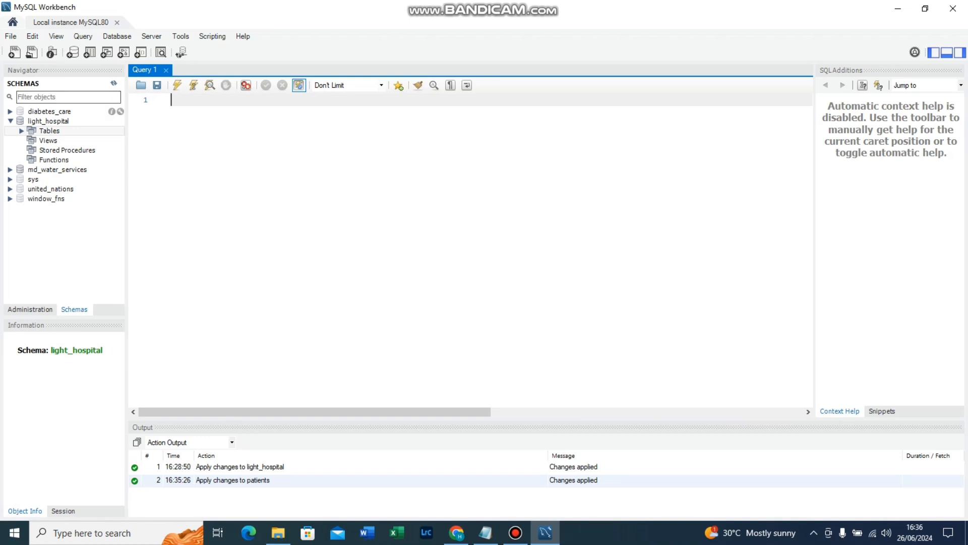
Expand the light_hospital tables and open the rows of the patients table in the result grid.
{"action": "left_click", "coordinate": [22, 131]}
{"action": "mouse_move", "coordinate": [63, 141]}
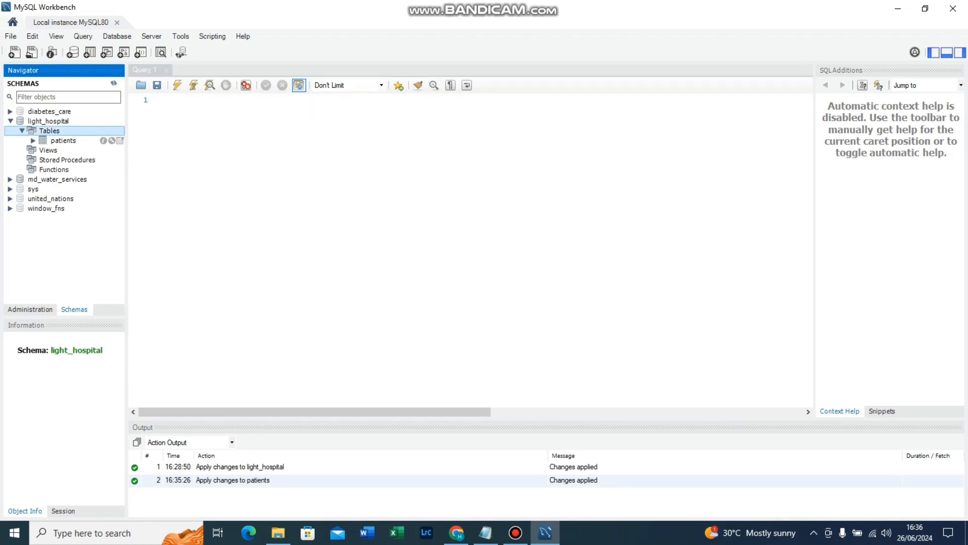
{"action": "left_click", "coordinate": [120, 140]}
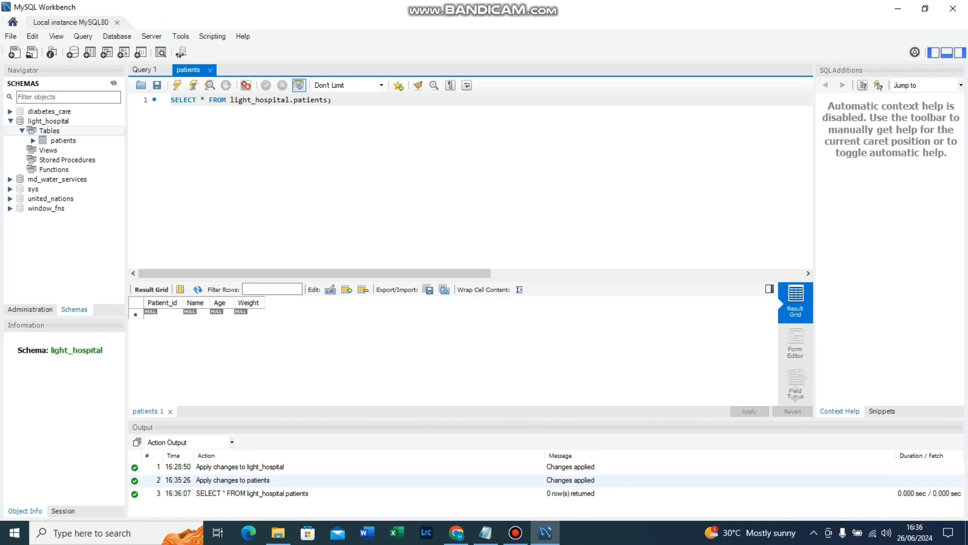
Enter the first patient record with Patient_id 01, the patient's full name, Age 52 and Weight 75.20.
{"action": "left_click", "coordinate": [163, 313]}
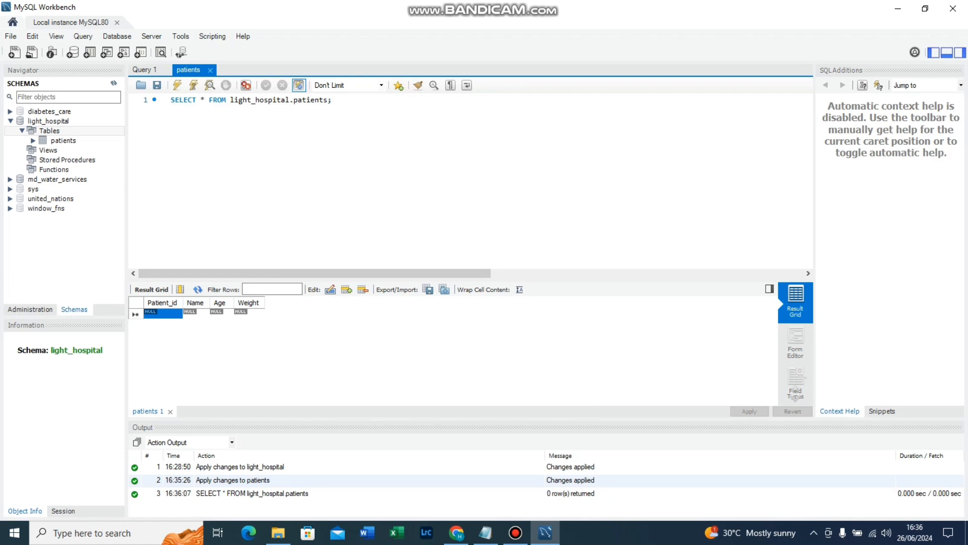
{"action": "left_click", "coordinate": [163, 313]}
{"action": "type", "text": "0"}
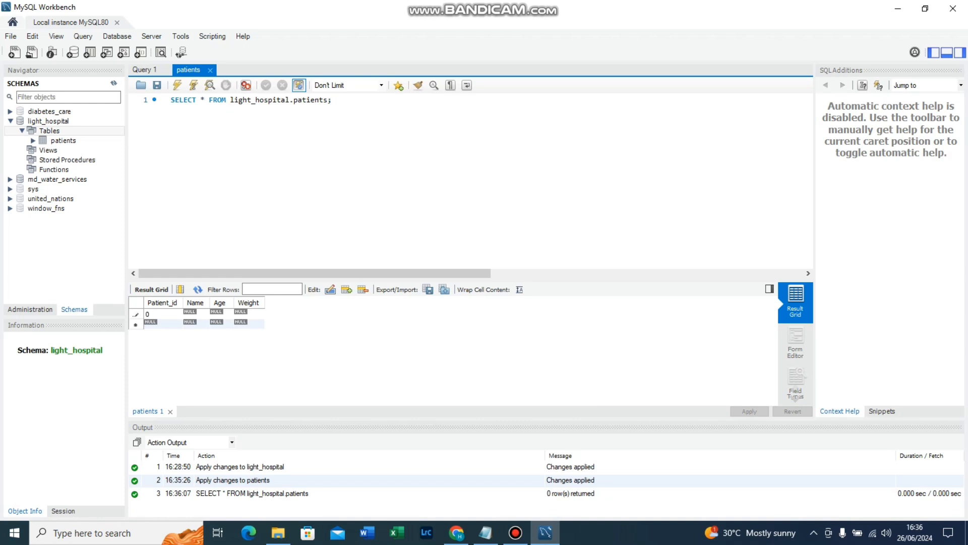
{"action": "type", "text": "1"}
{"action": "key", "text": "Tab"}
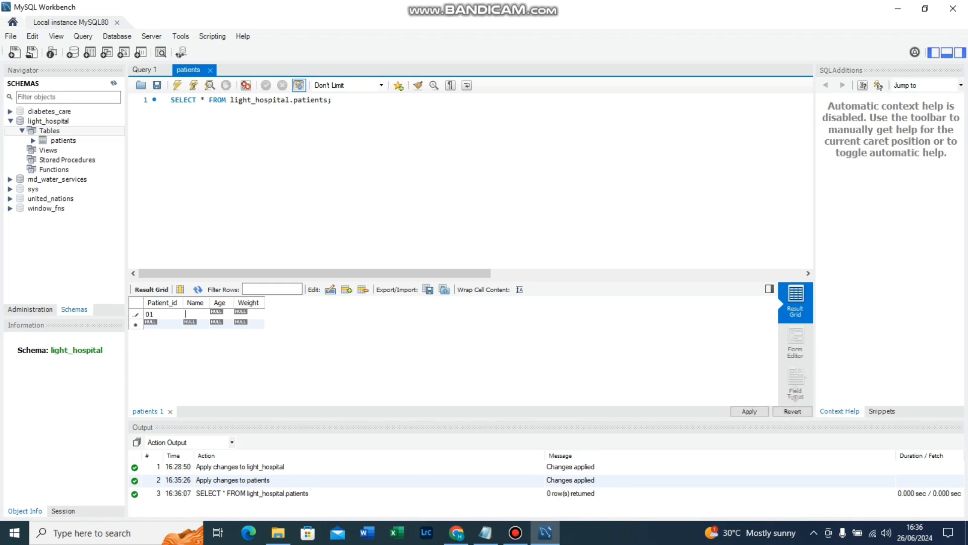
{"action": "type", "text": "Albert"}
{"action": "type", "text": " J"}
{"action": "type", "text": "ohnson"}
{"action": "key", "text": "Tab"}
{"action": "type", "text": "52"}
{"action": "key", "text": "Tab"}
{"action": "type", "text": "75.20"}
{"action": "key", "text": "Tab"}
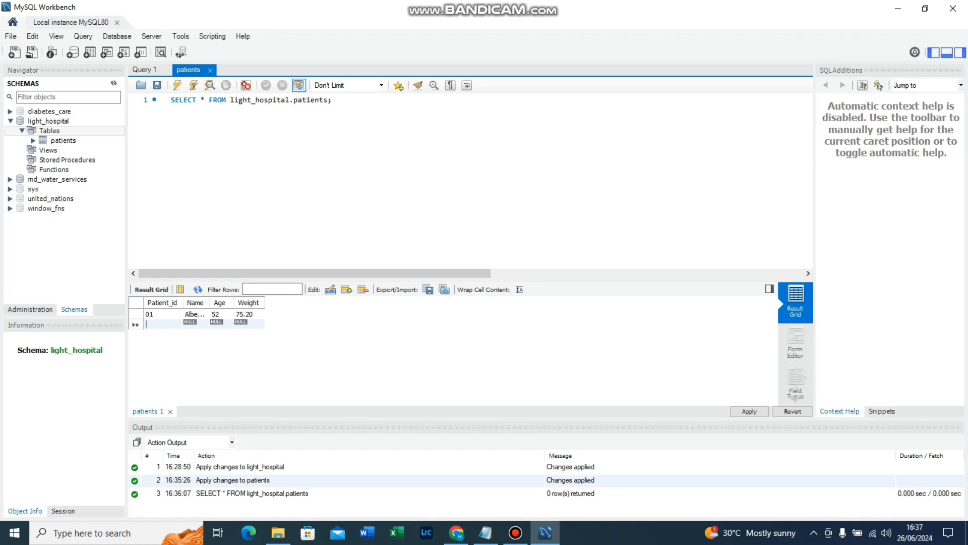
Enter the second patient record with Patient_id 02, the patient's full name, Age 45 and Weight 65.45.
{"action": "type", "text": "02"}
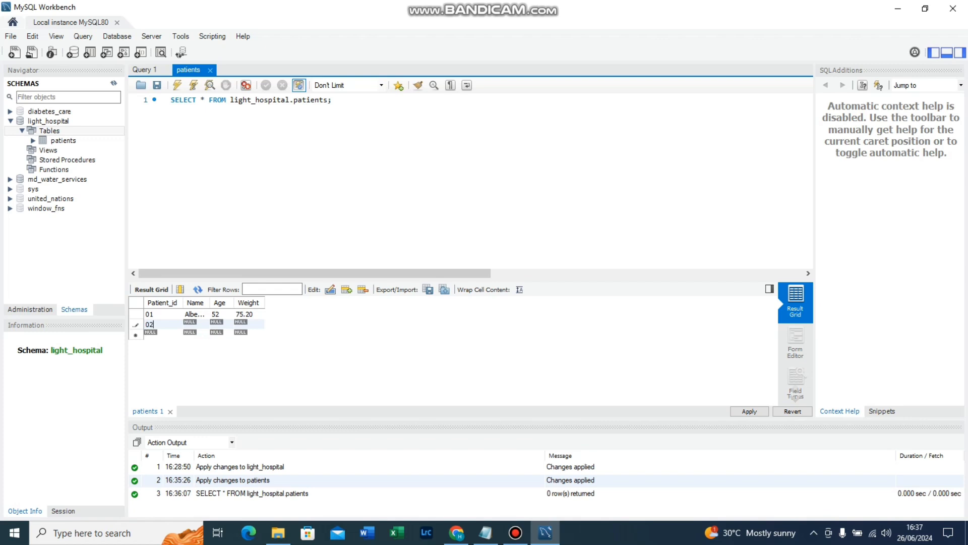
{"action": "key", "text": "Tab"}
{"action": "type", "text": "Mo"}
{"action": "type", "text": "rris Be"}
{"action": "type", "text": "nson"}
{"action": "key", "text": "Tab"}
{"action": "type", "text": "45"}
{"action": "key", "text": "Tab"}
{"action": "type", "text": "3"}
{"action": "key", "text": "BackSpace"}
{"action": "type", "text": "65.45"}
{"action": "key", "text": "Tab"}
Enter the third patient record with Patient_id 03, the patient's full name, Age 15 and Weight 35.00.
{"action": "type", "text": "03"}
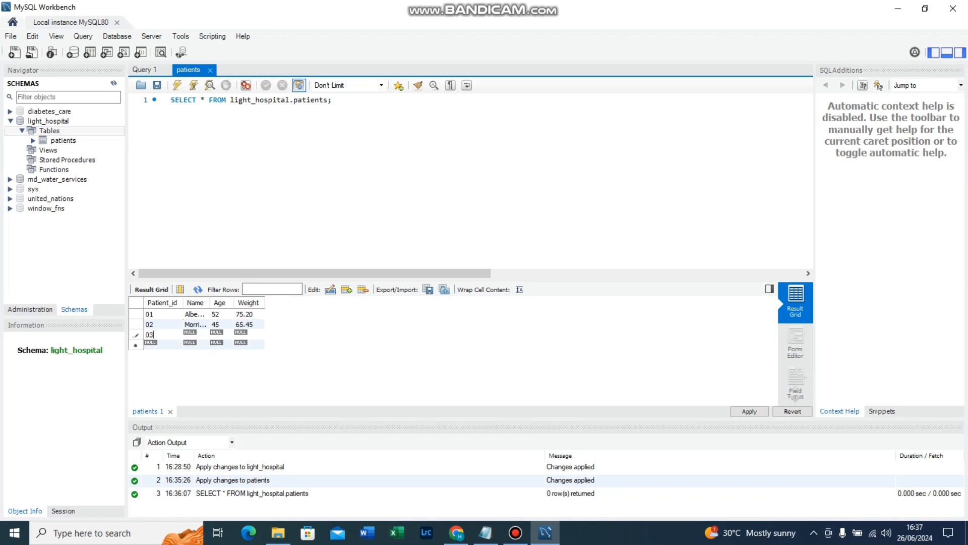
{"action": "key", "text": "Tab"}
{"action": "type", "text": "Taiwo"}
{"action": "type", "text": " Allen"}
{"action": "key", "text": "Tab"}
{"action": "type", "text": "15"}
{"action": "key", "text": "Tab"}
{"action": "type", "text": "35.00"}
Apply the three new patient records to the database and select the patients table to view its column information.
{"action": "left_click", "coordinate": [749, 411]}
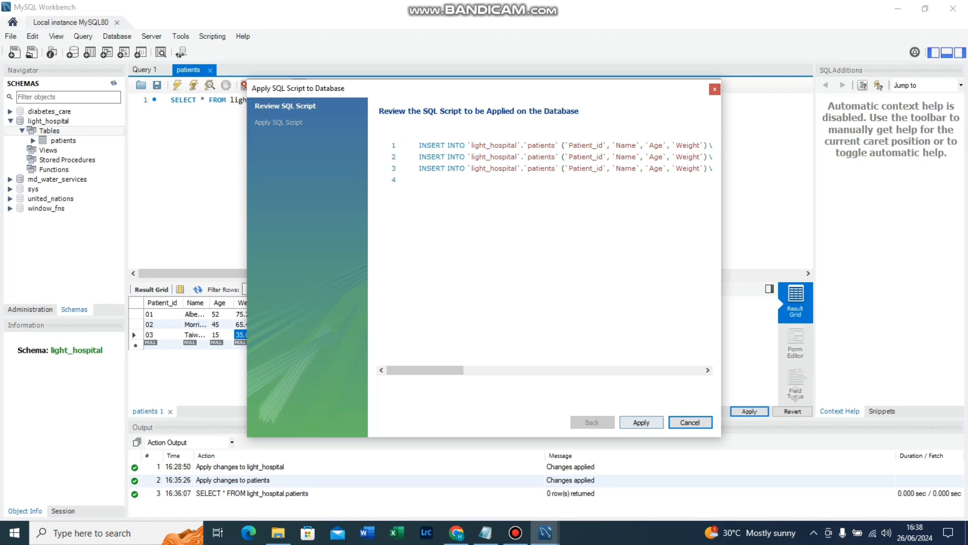
{"action": "left_click", "coordinate": [641, 422]}
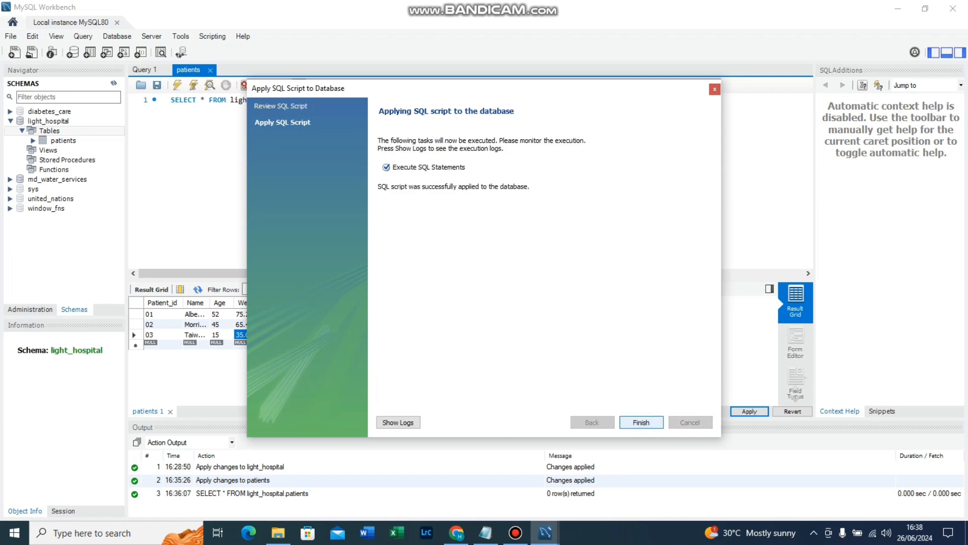
{"action": "left_click", "coordinate": [640, 422]}
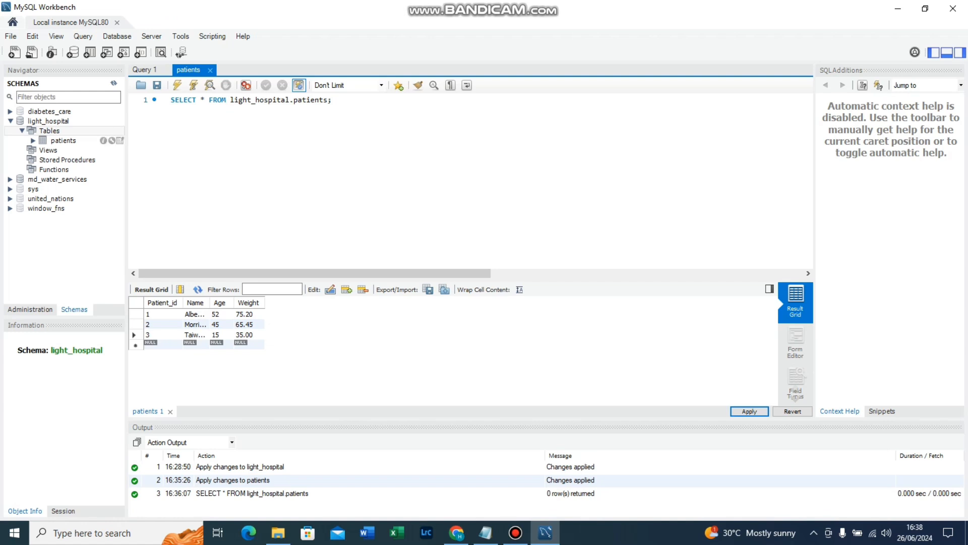
{"action": "left_click", "coordinate": [63, 140]}
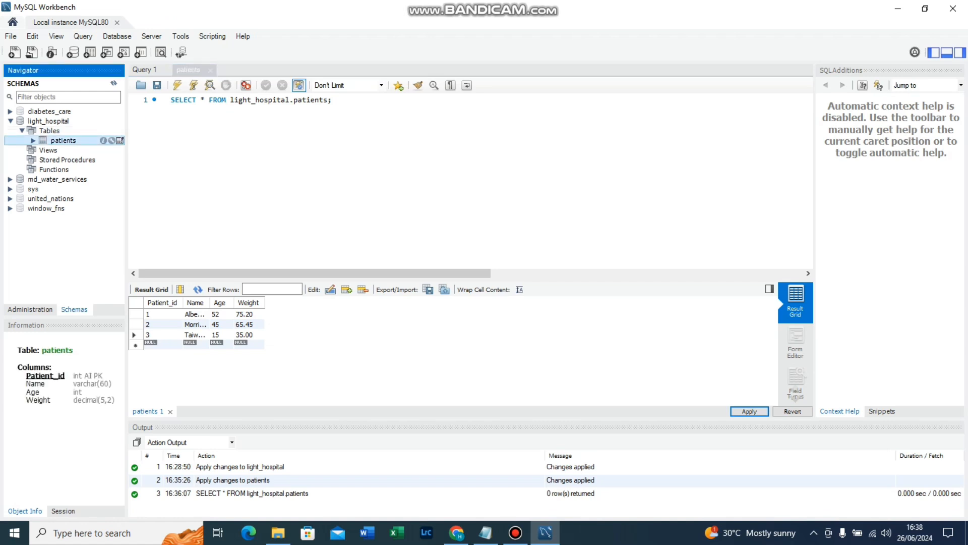